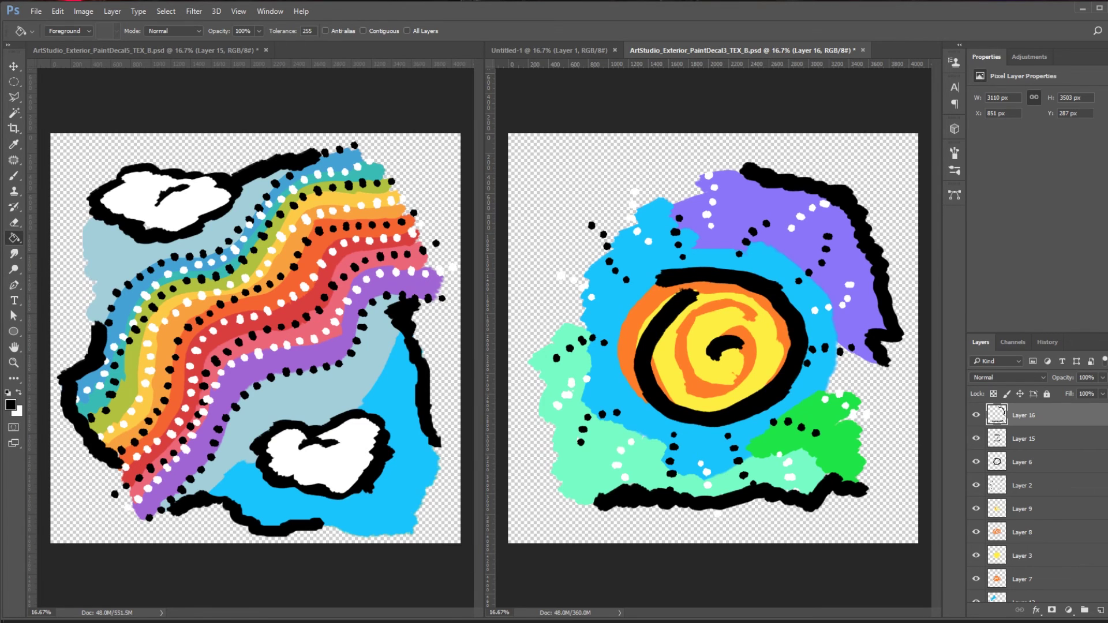
Step: Open the export options for the ArtStudio_Exterior_PaintDecal3_TEX_B sun artwork
{"action": "mouse_move", "coordinate": [810, 622]}
{"action": "left_click", "coordinate": [35, 11]}
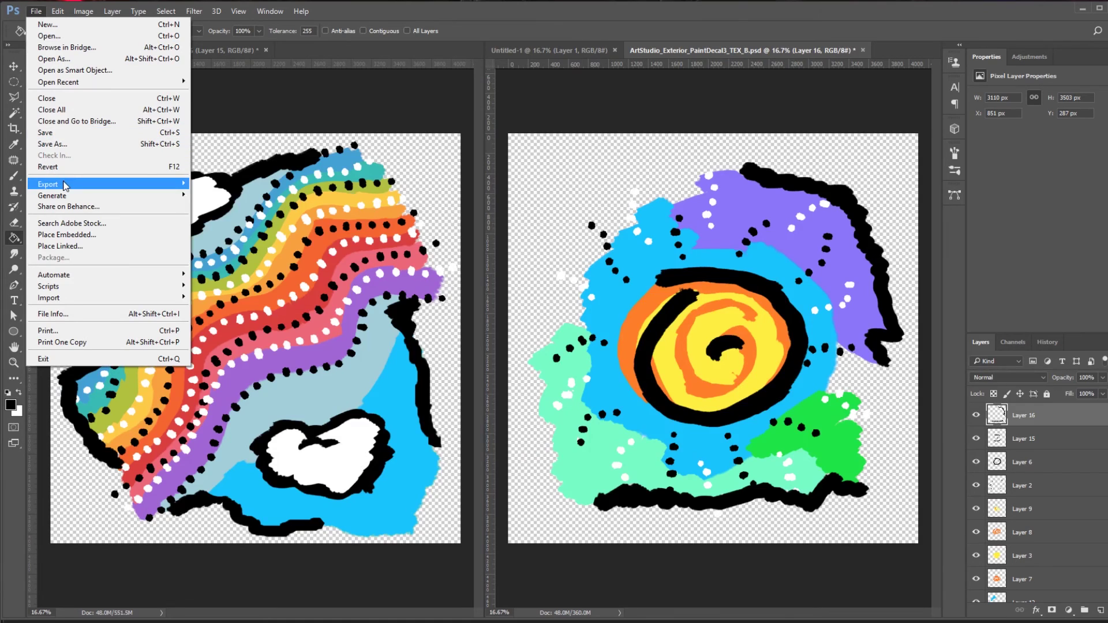
{"action": "mouse_move", "coordinate": [64, 185]}
{"action": "left_click", "coordinate": [234, 196]}
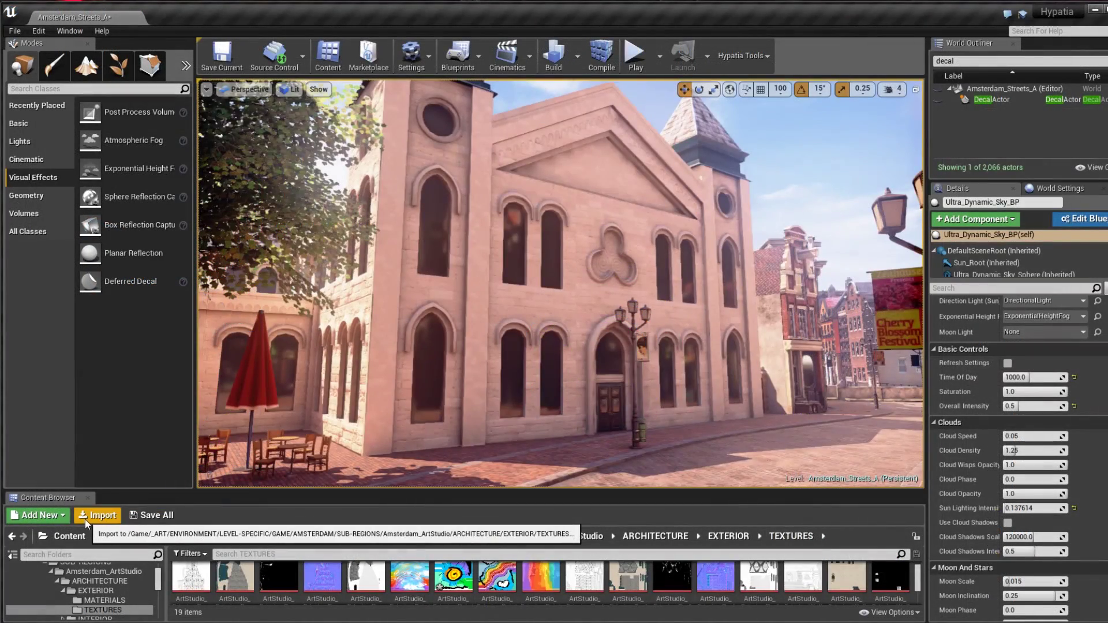
{"action": "left_click", "coordinate": [85, 519]}
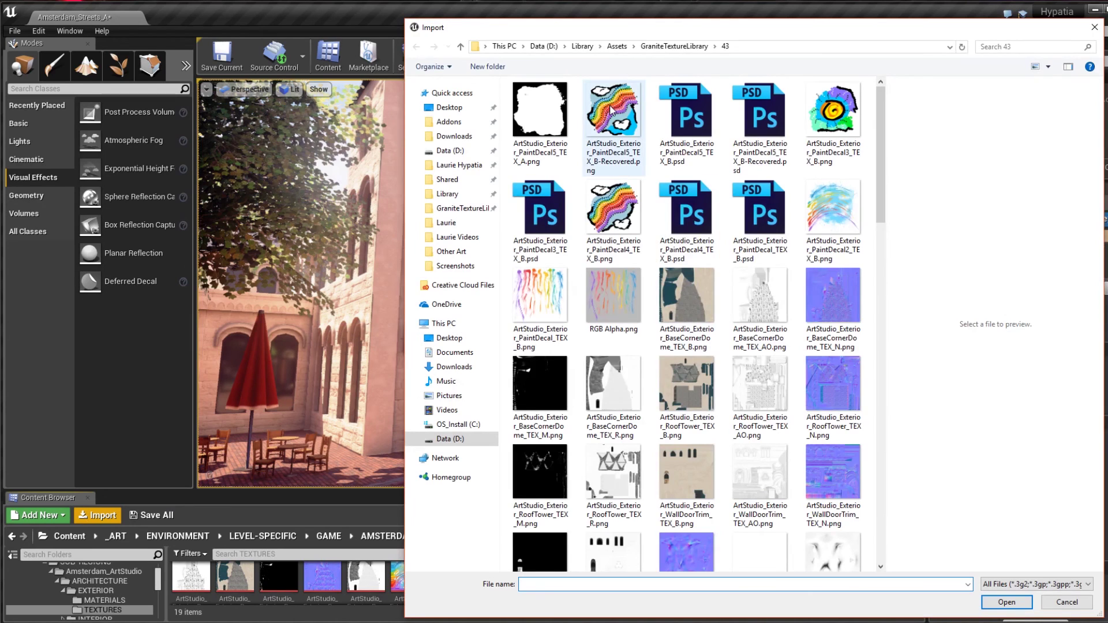
{"action": "left_click", "coordinate": [611, 110]}
{"action": "left_click", "coordinate": [831, 118]}
{"action": "left_click", "coordinate": [626, 125]}
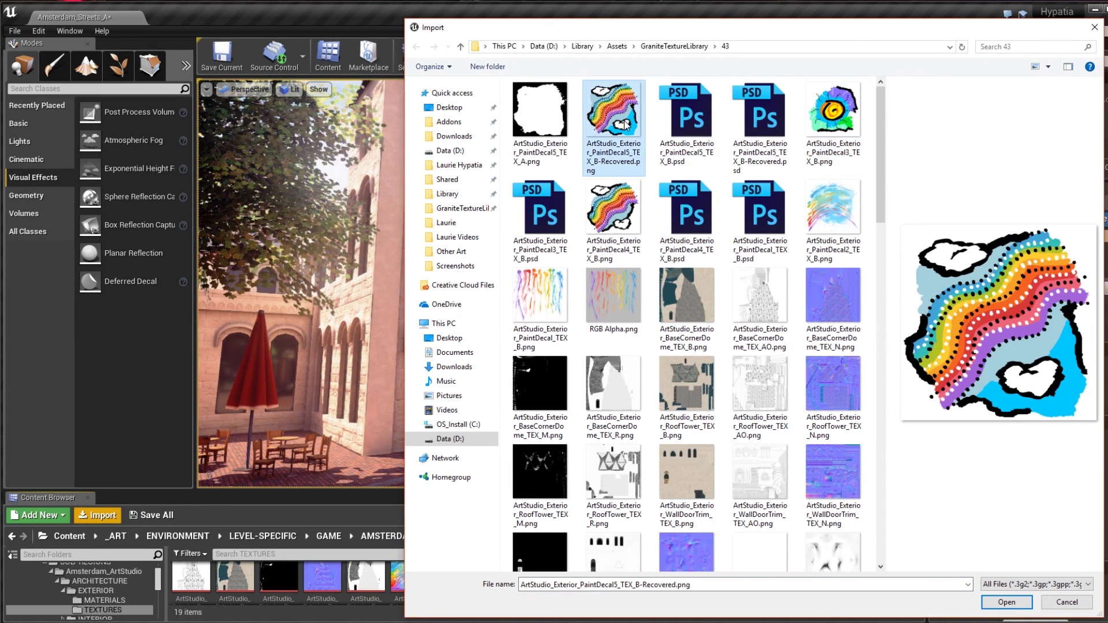
{"action": "left_click", "coordinate": [1054, 604]}
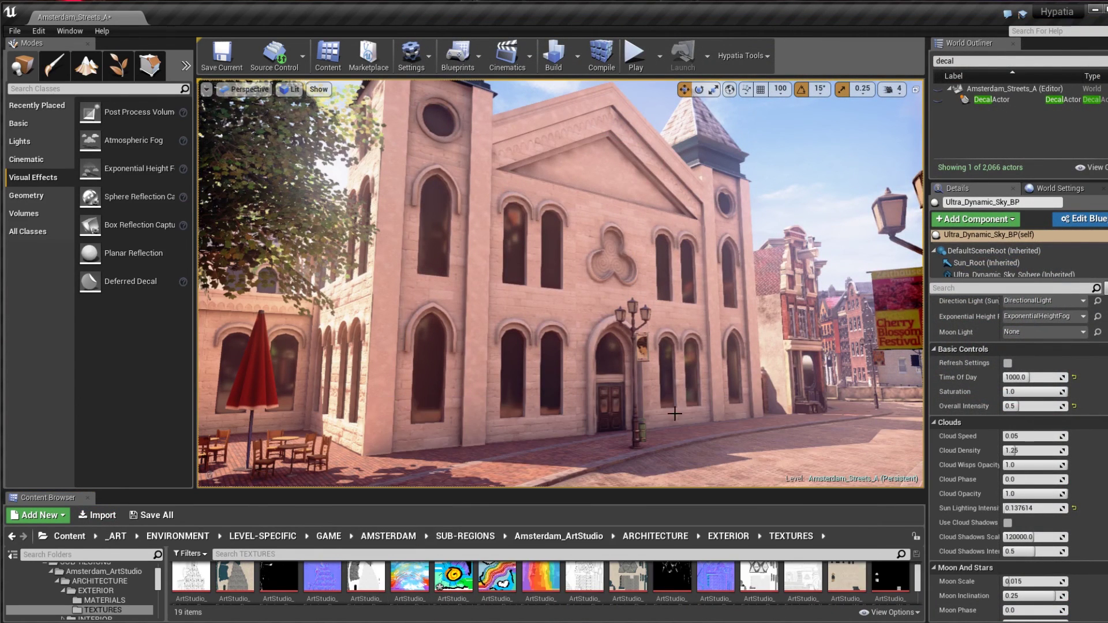
Step: Open the ArtStudio_Exterior_PaintDecal_MAT2 material from the exterior MATERIALS folder and bring its whole node graph into view
{"action": "left_click", "coordinate": [105, 600]}
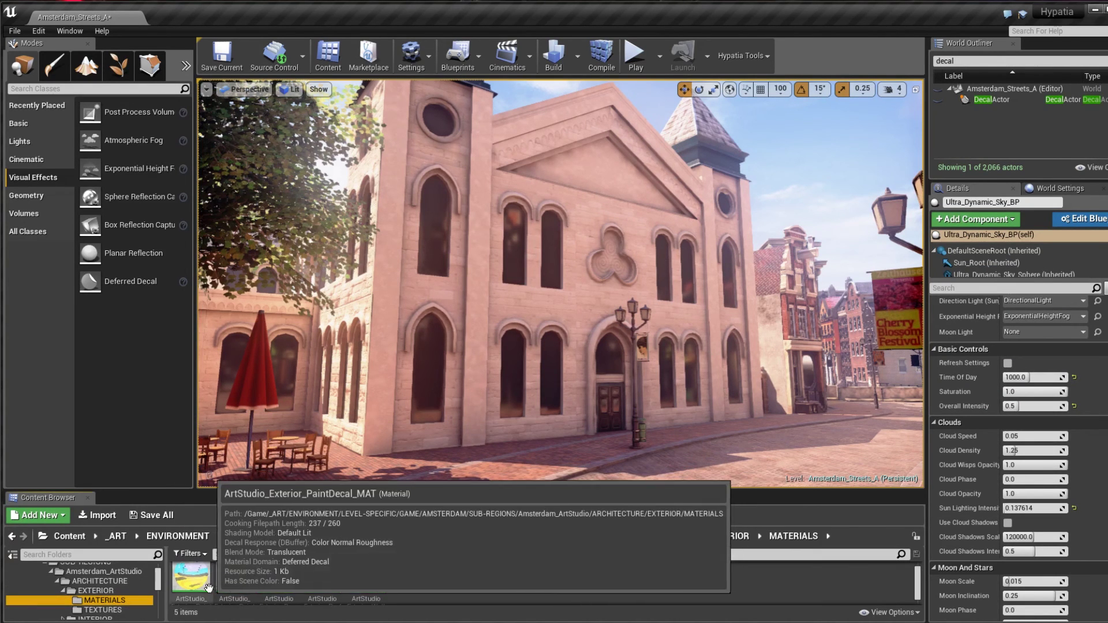
{"action": "right_click", "coordinate": [431, 582]}
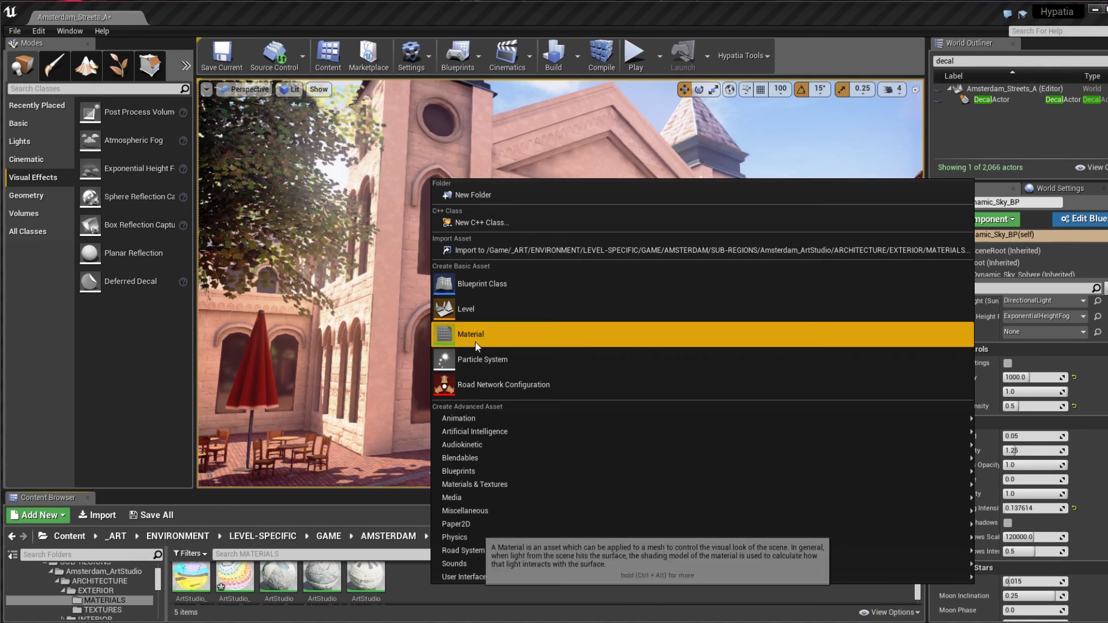
{"action": "left_click", "coordinate": [239, 593]}
{"action": "double_click", "coordinate": [239, 589]}
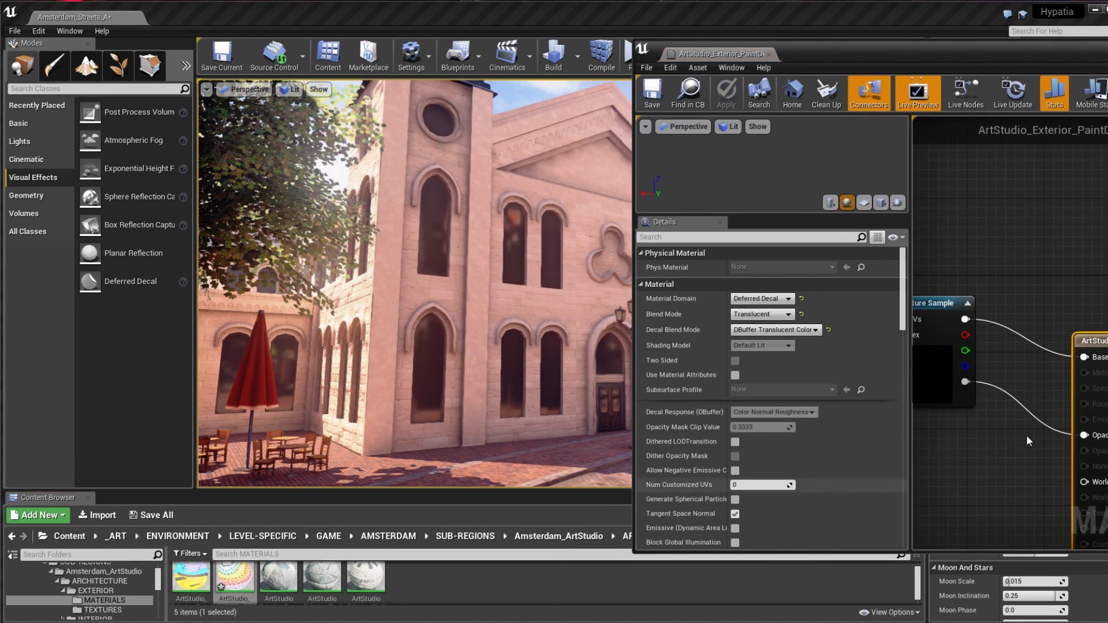
{"action": "right_click", "coordinate": [1097, 325]}
{"action": "left_click_drag", "start_coordinate": [1086, 54], "coordinate": [587, 73]}
{"action": "scroll", "coordinate": [597, 245], "scroll_direction": "down", "scroll_amount": 1}
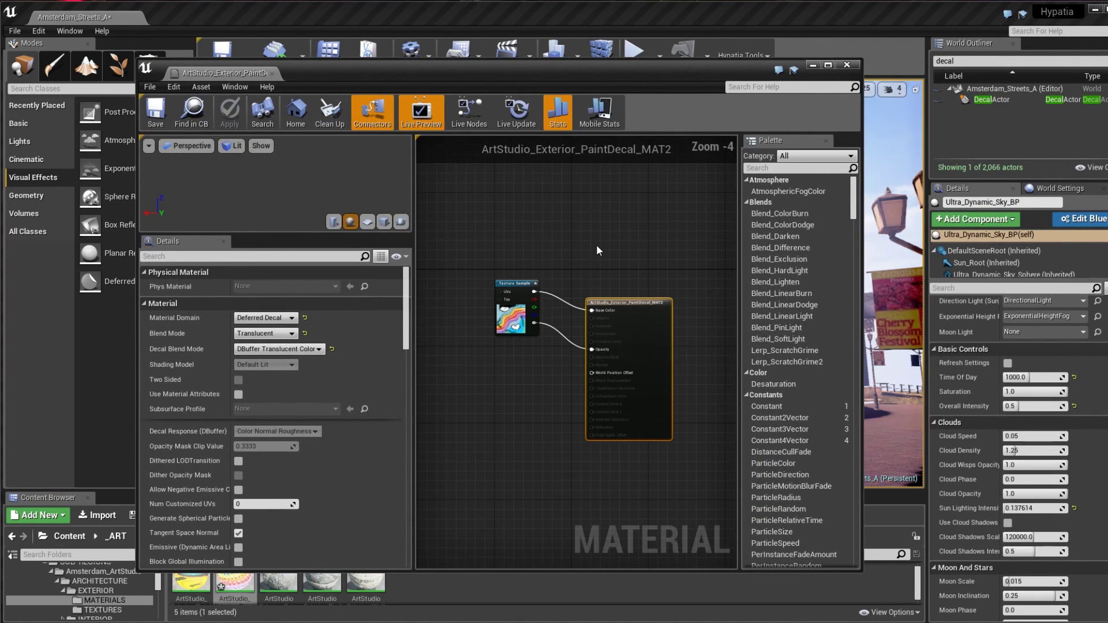
Step: Select the rainbow decal texture in the exterior TEXTURES folder and rearrange the Texture Sample and main material nodes in the graph
{"action": "left_click", "coordinate": [103, 610]}
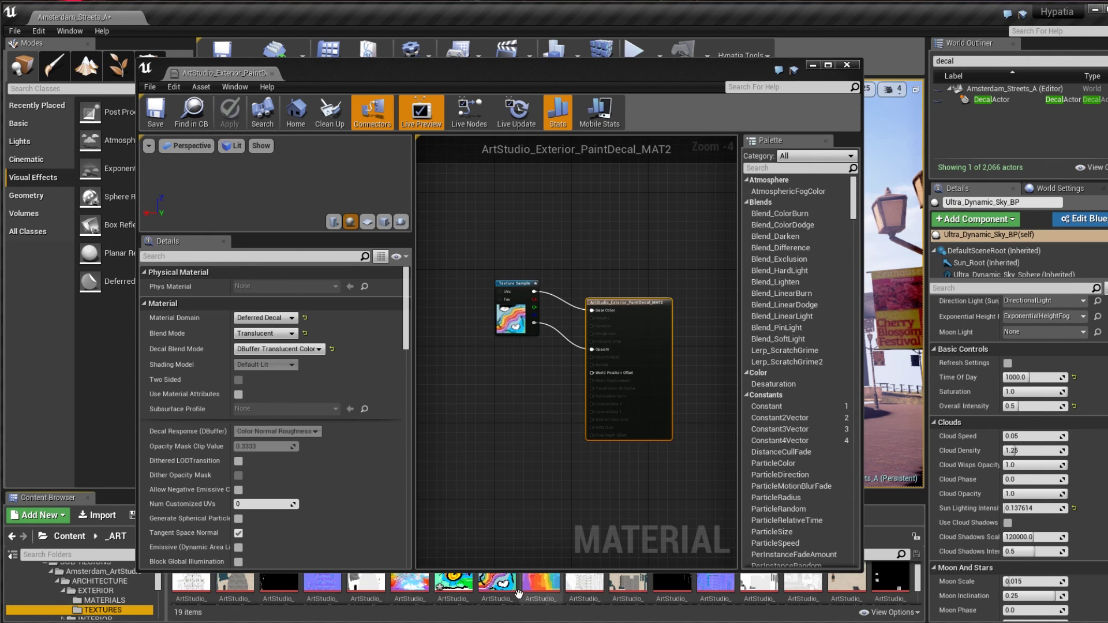
{"action": "mouse_move", "coordinate": [496, 586]}
{"action": "left_mouse_down"}
{"action": "mouse_move", "coordinate": [461, 479]}
{"action": "mouse_move", "coordinate": [496, 379]}
{"action": "mouse_move", "coordinate": [451, 494]}
{"action": "mouse_move", "coordinate": [479, 582]}
{"action": "mouse_move", "coordinate": [490, 582]}
{"action": "left_mouse_up"}
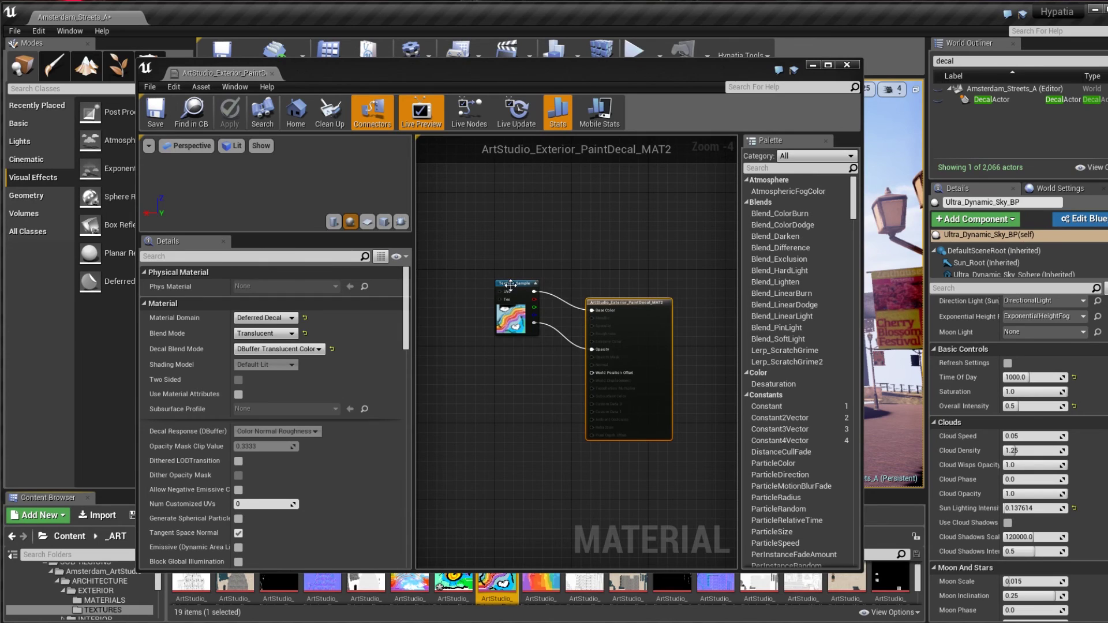
{"action": "scroll", "coordinate": [511, 284], "scroll_direction": "up", "scroll_amount": 4}
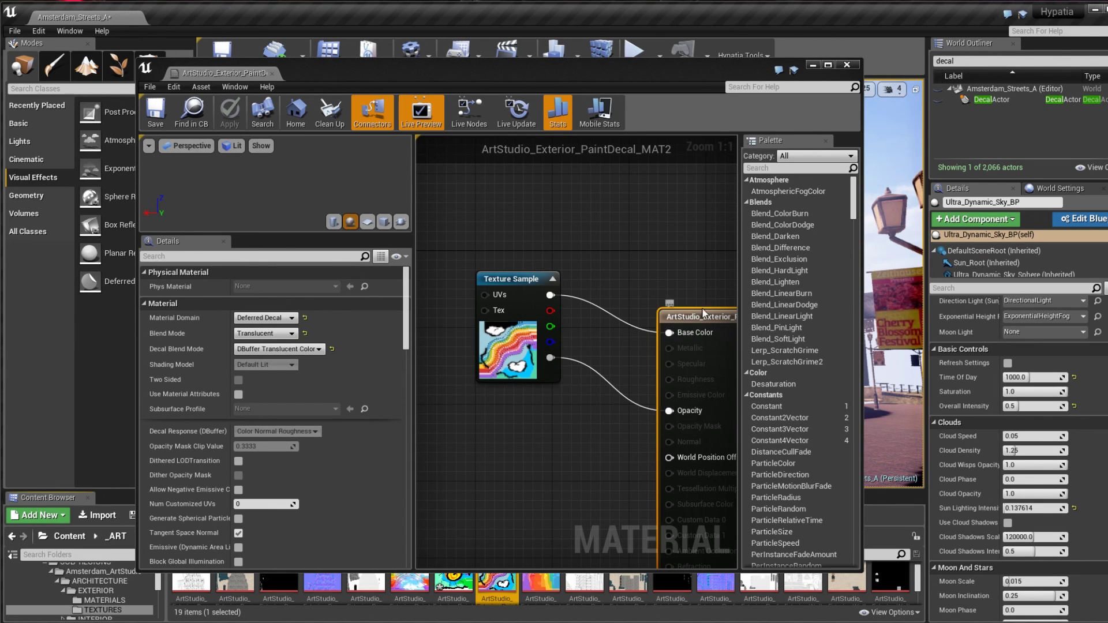
{"action": "left_click_drag", "start_coordinate": [705, 321], "coordinate": [622, 231]}
{"action": "left_click_drag", "start_coordinate": [508, 279], "coordinate": [478, 280]}
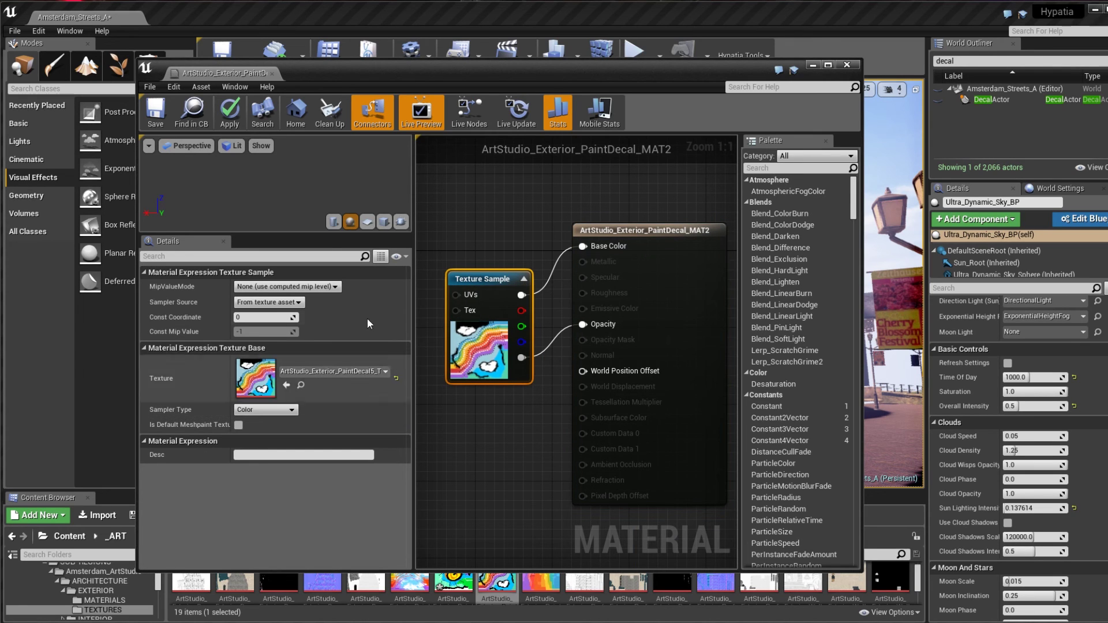
Step: Review the material's domain, blend mode and decal blend mode options, keeping Deferred Decal, Translucent and DBuffer Translucent Color
{"action": "left_click", "coordinate": [670, 232]}
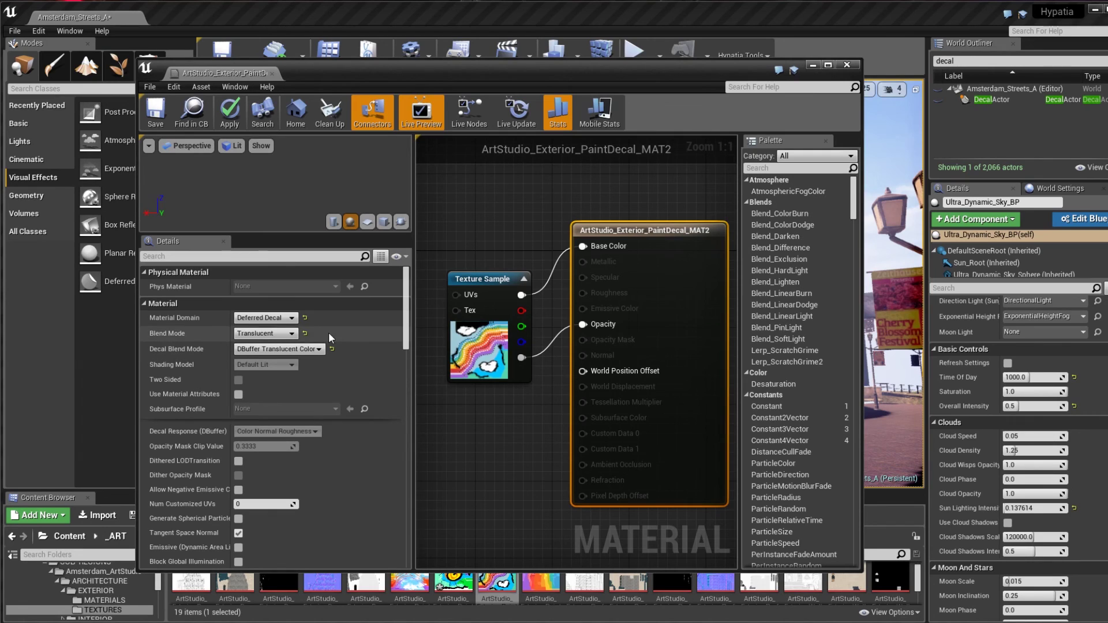
{"action": "left_click", "coordinate": [289, 318]}
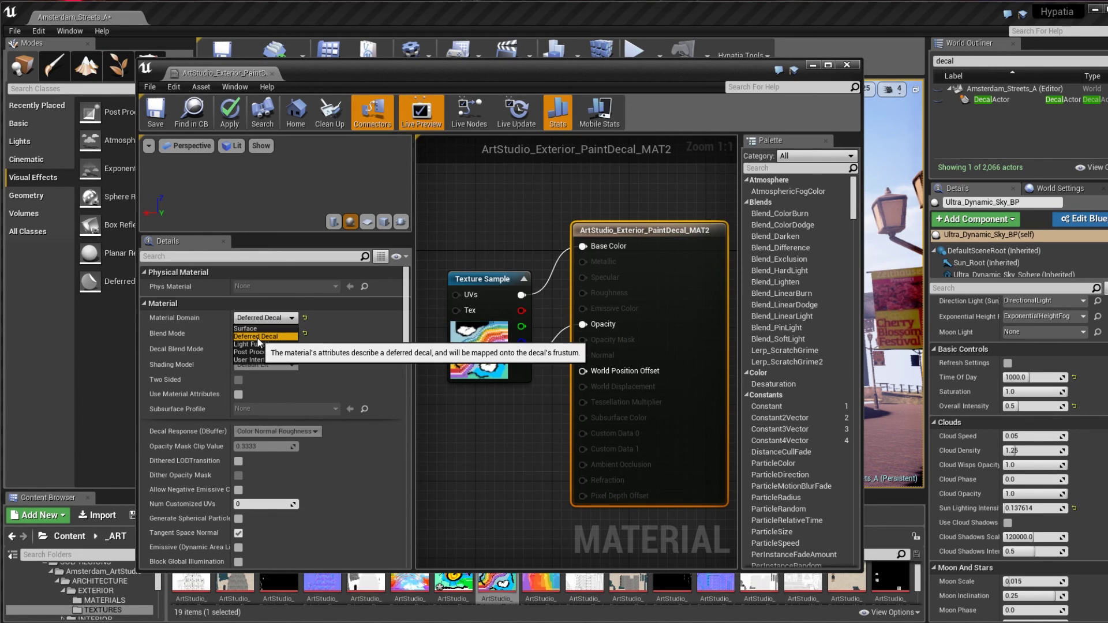
{"action": "left_click", "coordinate": [292, 320]}
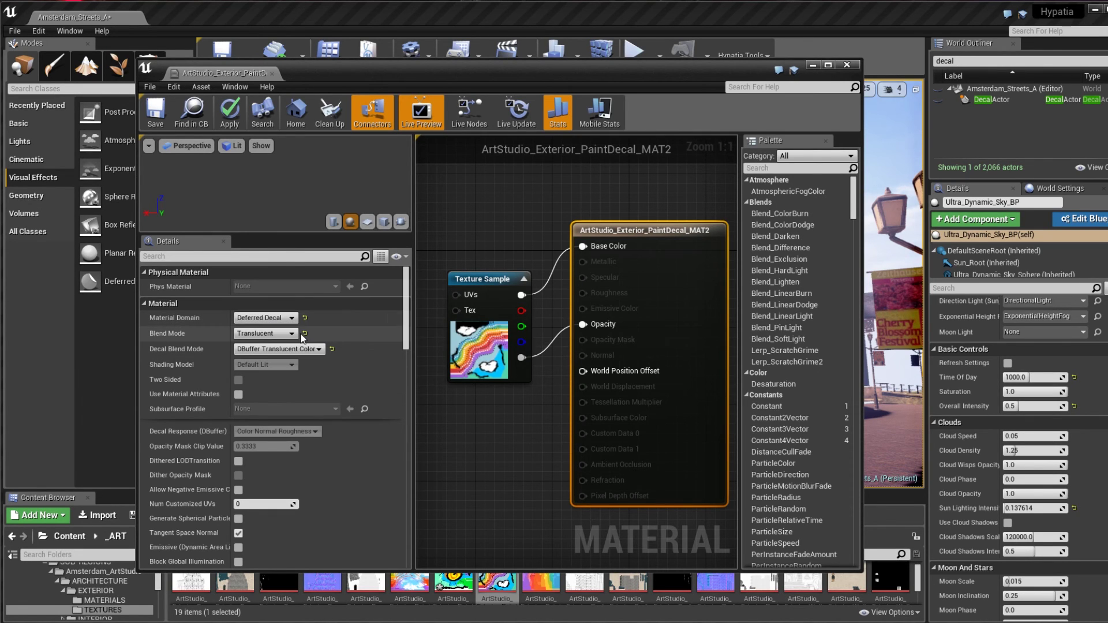
{"action": "left_click", "coordinate": [292, 335]}
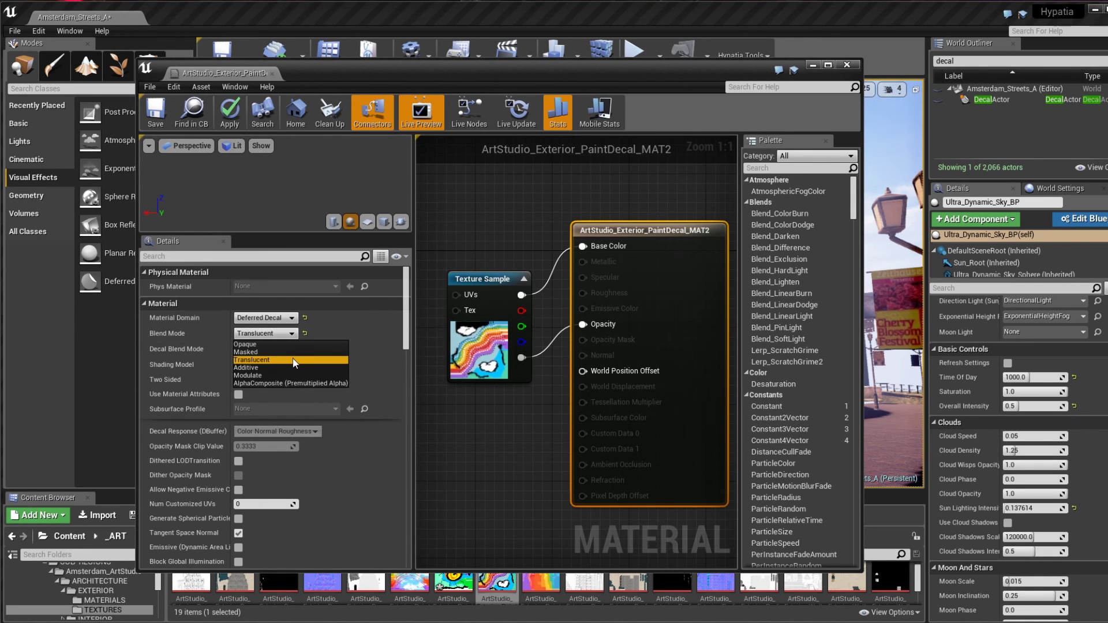
{"action": "left_click", "coordinate": [292, 337]}
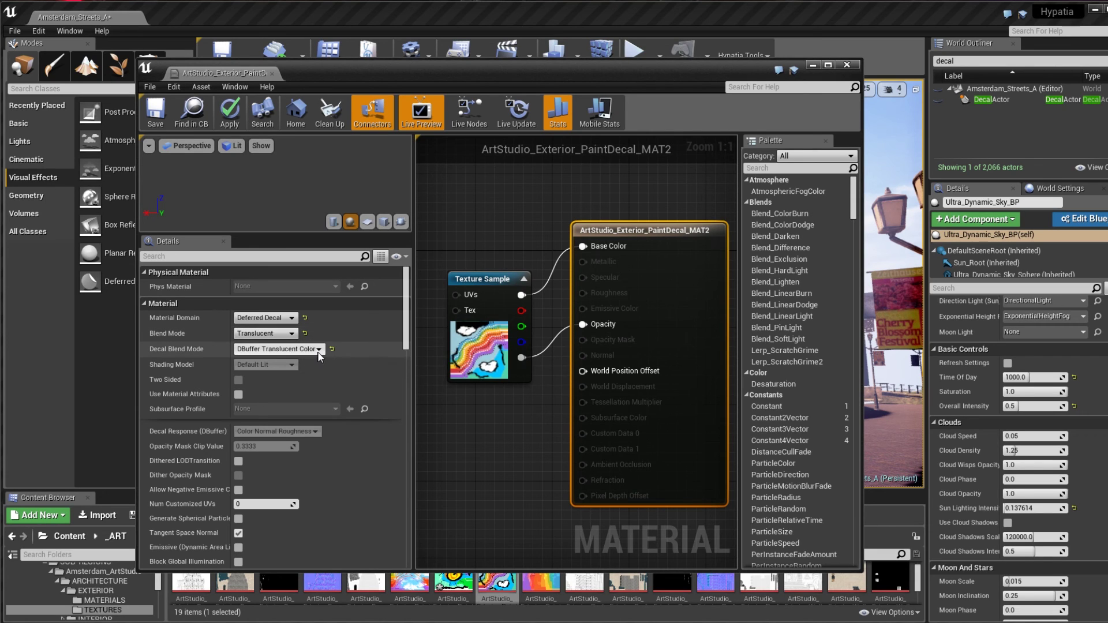
{"action": "left_click", "coordinate": [315, 350]}
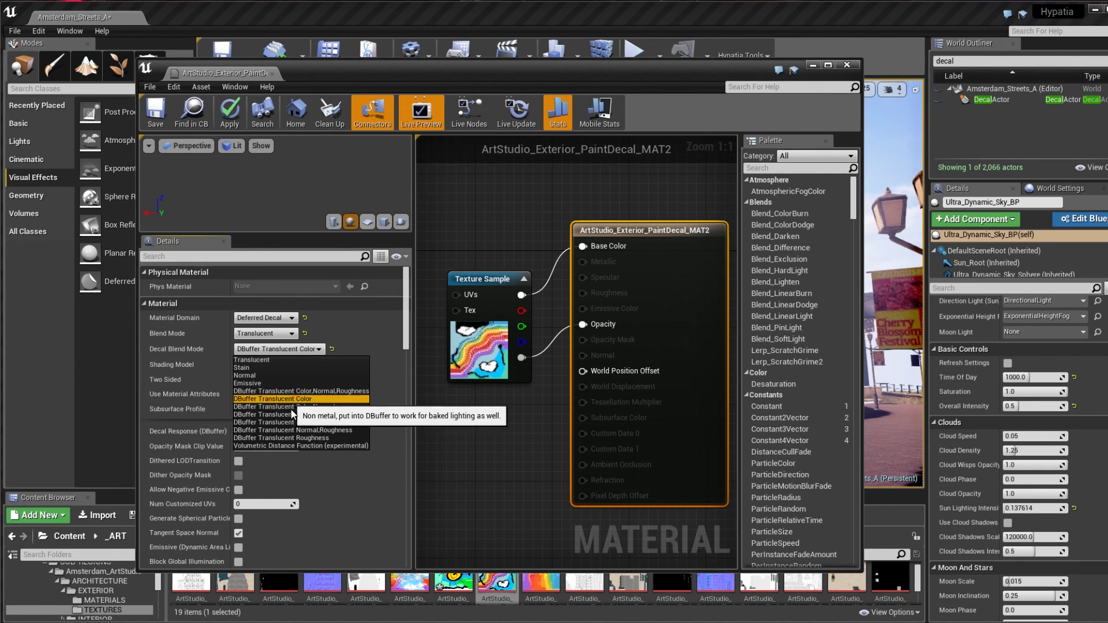
{"action": "left_click", "coordinate": [379, 504]}
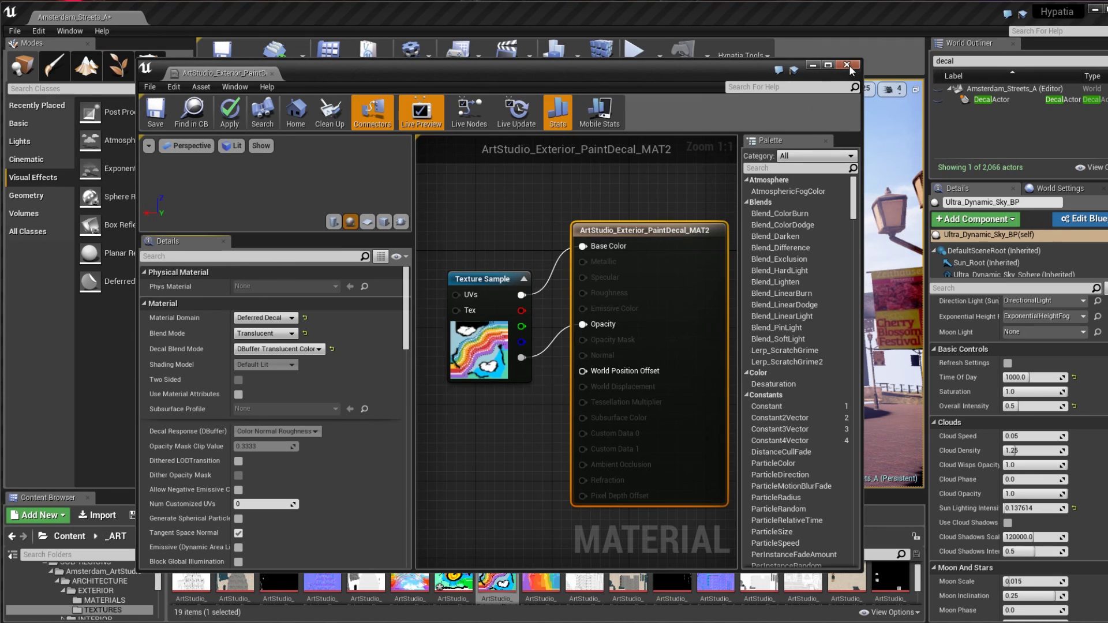
Step: Save the decal material and close the material editor
{"action": "key", "text": "ctrl+s"}
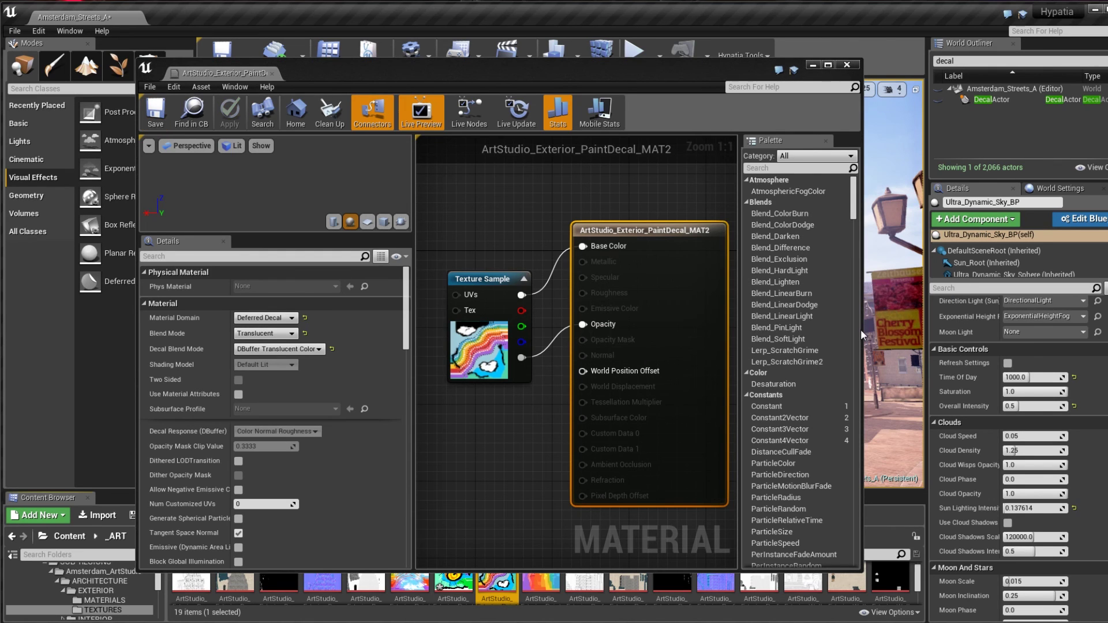
{"action": "left_click", "coordinate": [847, 64]}
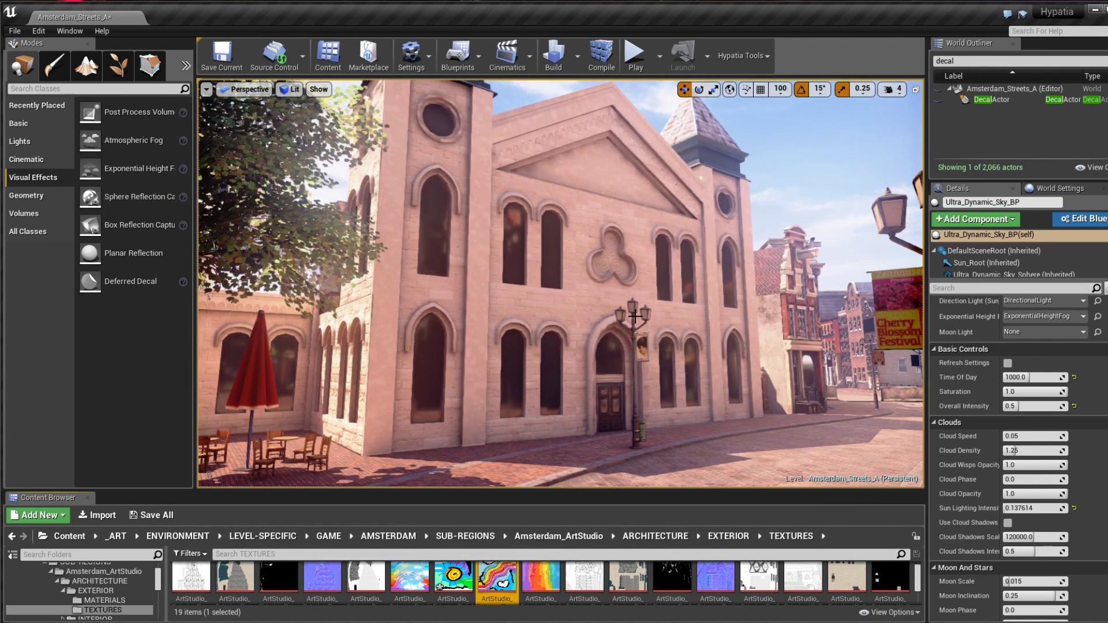
Step: Unhide the existing DecalActor with the rainbow mural on the building and select it
{"action": "left_click", "coordinate": [935, 99]}
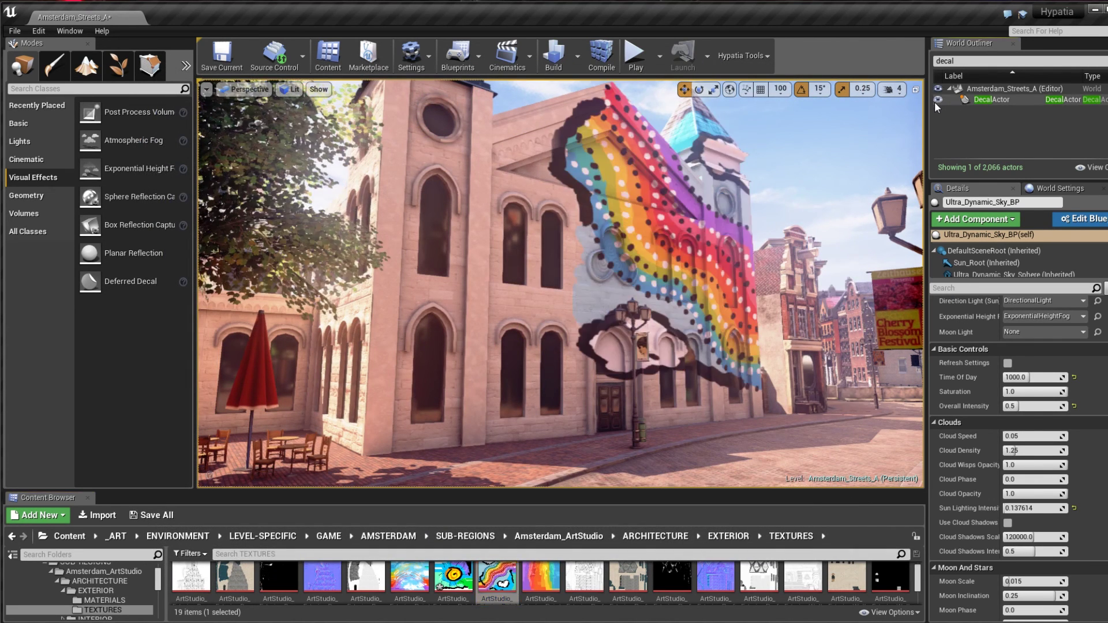
{"action": "right_click_drag", "start_coordinate": [560, 283], "coordinate": [542, 265]}
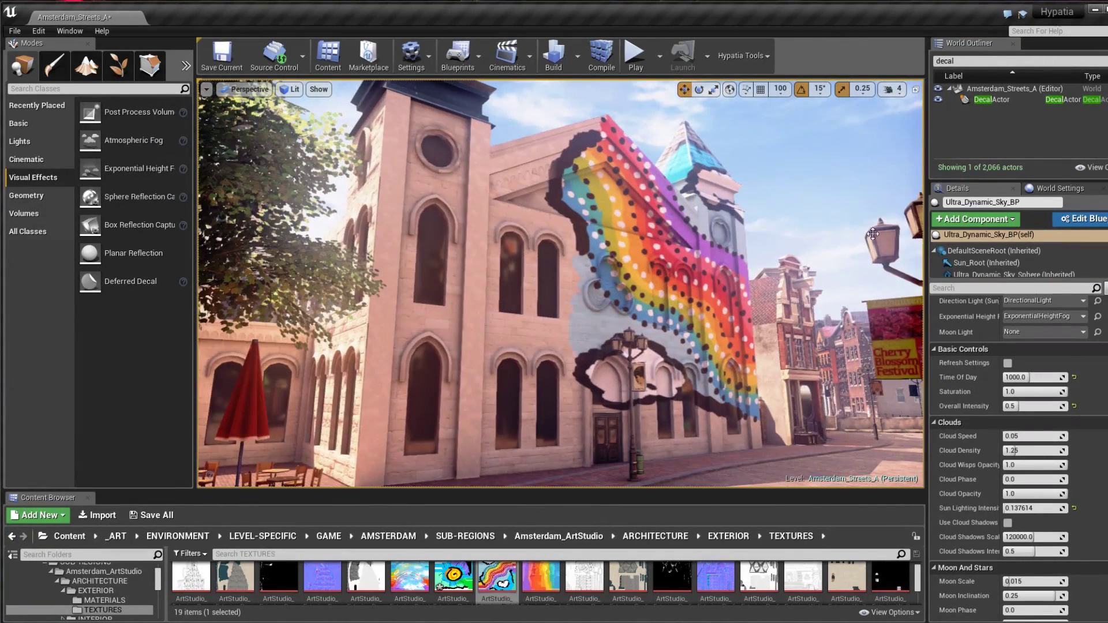
{"action": "left_click", "coordinate": [985, 100]}
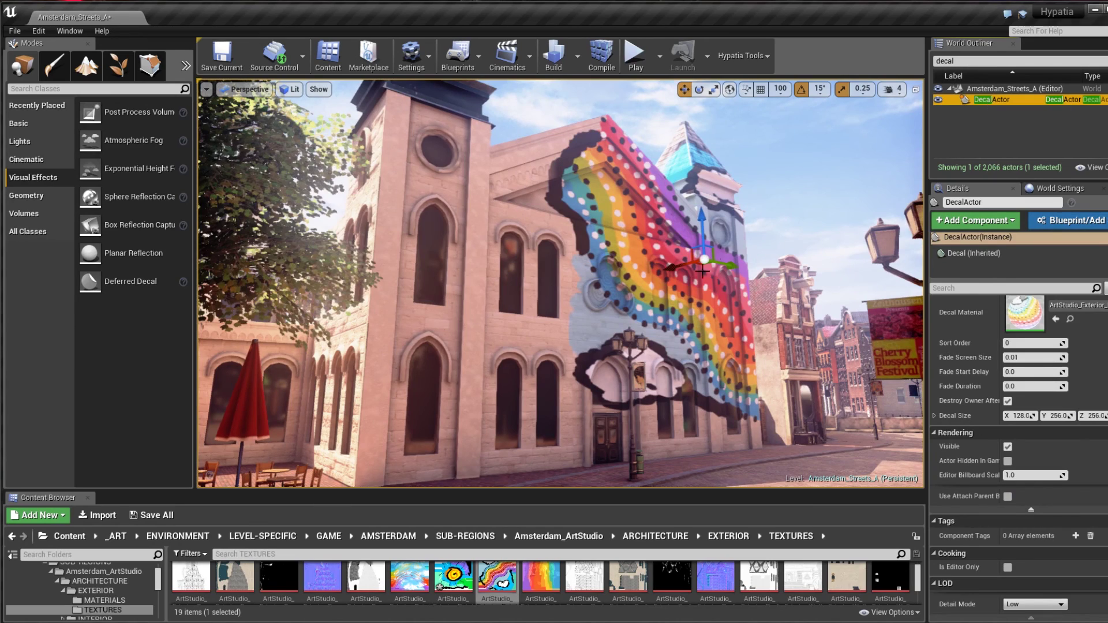
{"action": "left_click_drag", "start_coordinate": [677, 273], "coordinate": [705, 266]}
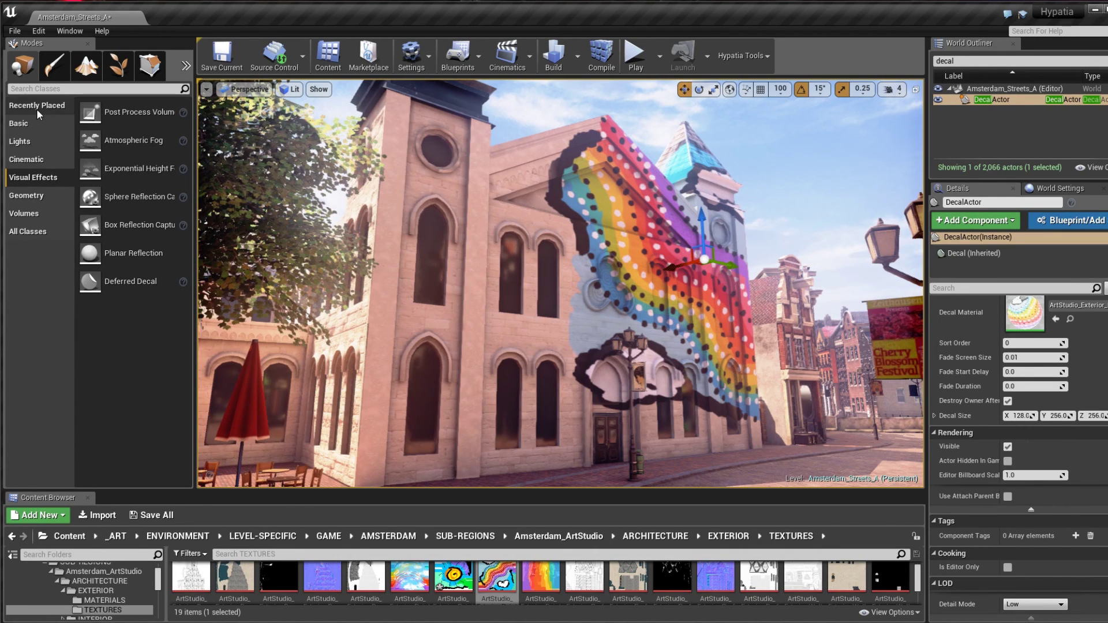
Step: Place a new Deferred Decal from the visual effects actors on the pavement in front of the building
{"action": "left_click", "coordinate": [19, 124]}
{"action": "left_click", "coordinate": [19, 142]}
{"action": "left_click", "coordinate": [24, 160]}
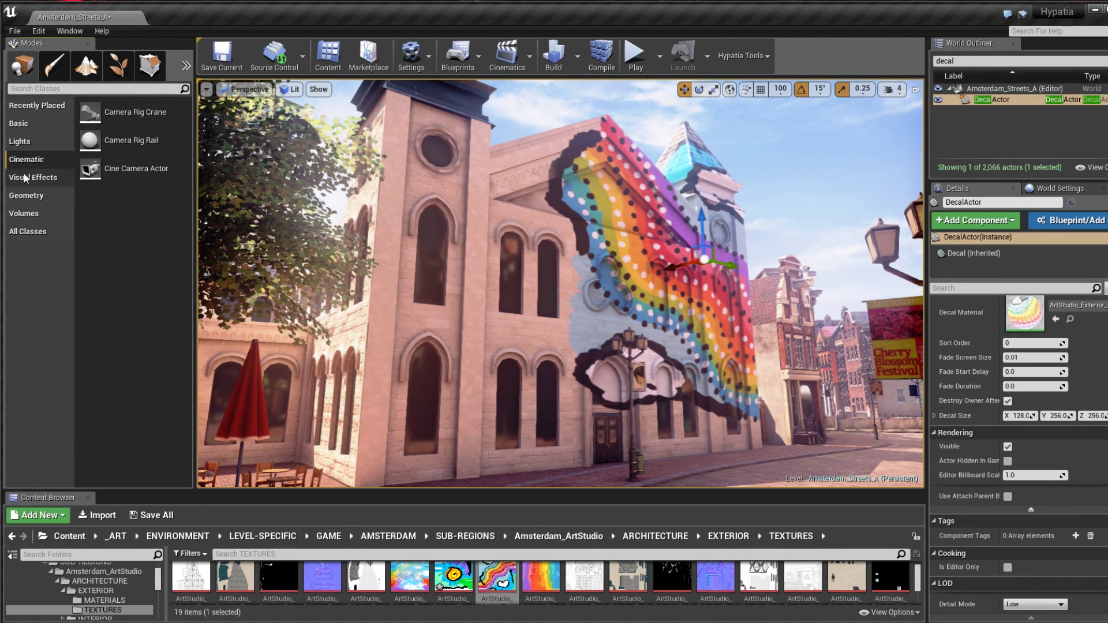
{"action": "left_click", "coordinate": [25, 179]}
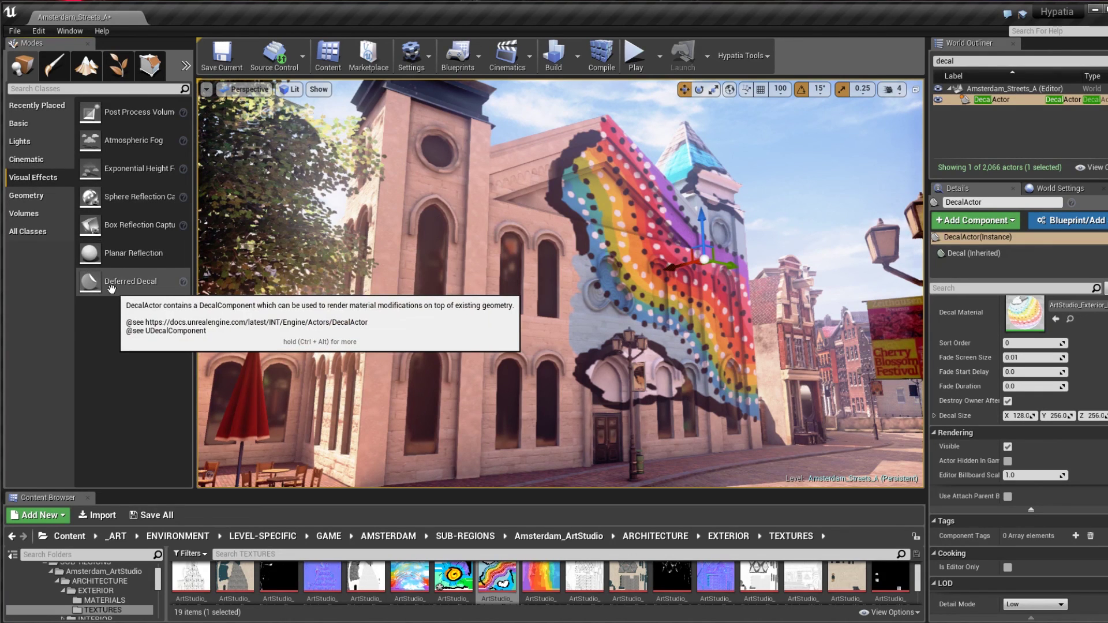
{"action": "left_click_drag", "start_coordinate": [111, 288], "coordinate": [689, 469]}
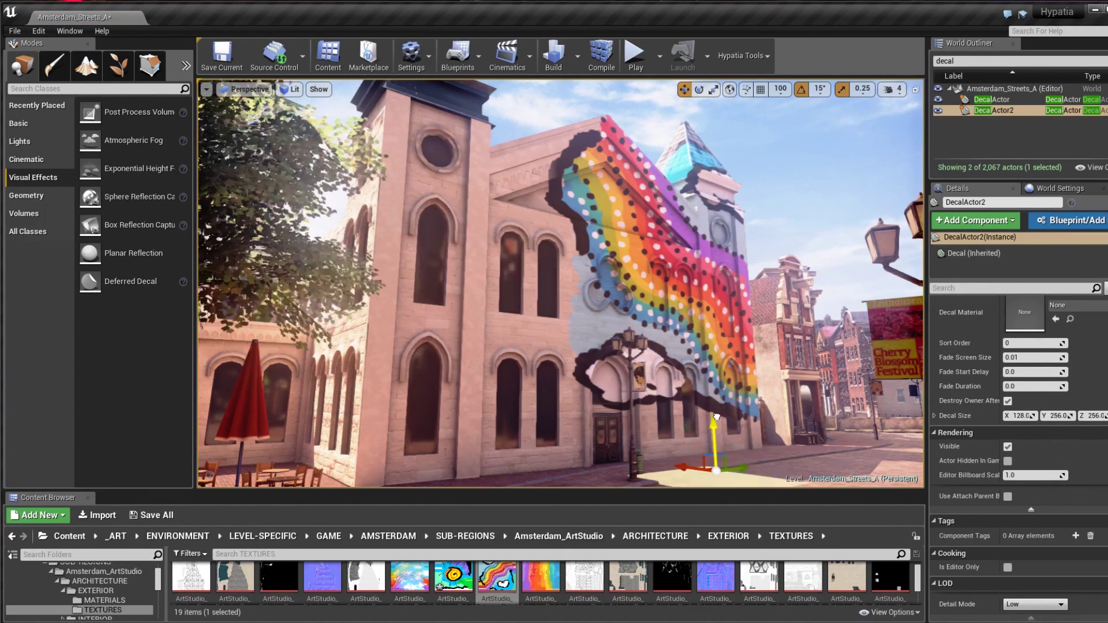
Step: Move the new decal up from the pavement and across the facade onto the windows between the near tower and the rainbow mural
{"action": "left_click", "coordinate": [699, 89]}
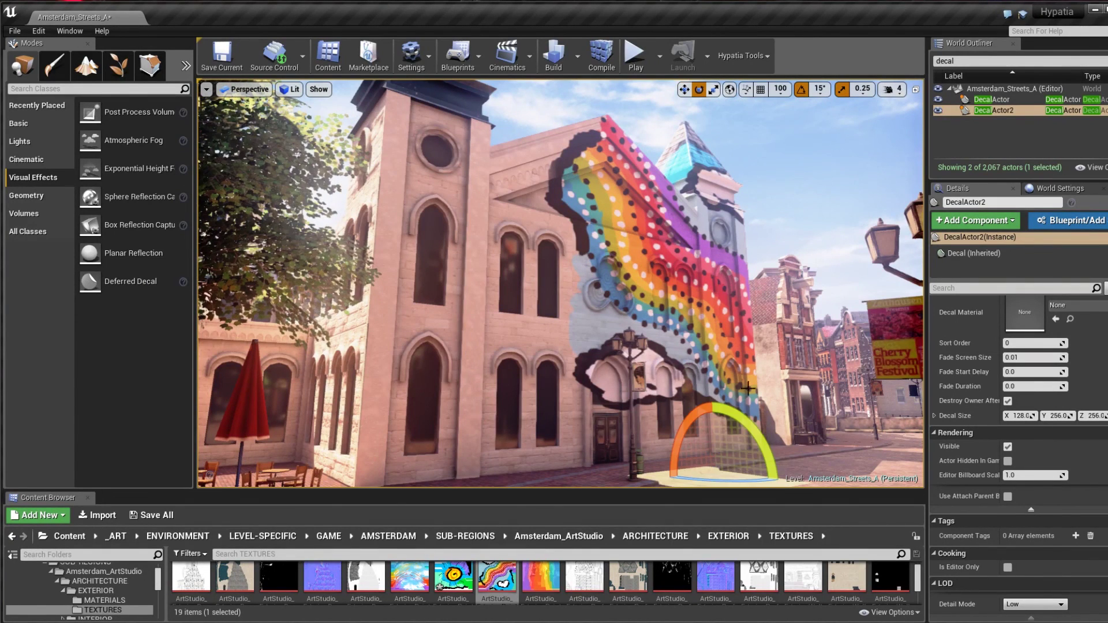
{"action": "mouse_move", "coordinate": [724, 407]}
{"action": "left_mouse_down"}
{"action": "mouse_move", "coordinate": [712, 397]}
{"action": "mouse_move", "coordinate": [727, 389]}
{"action": "left_mouse_up"}
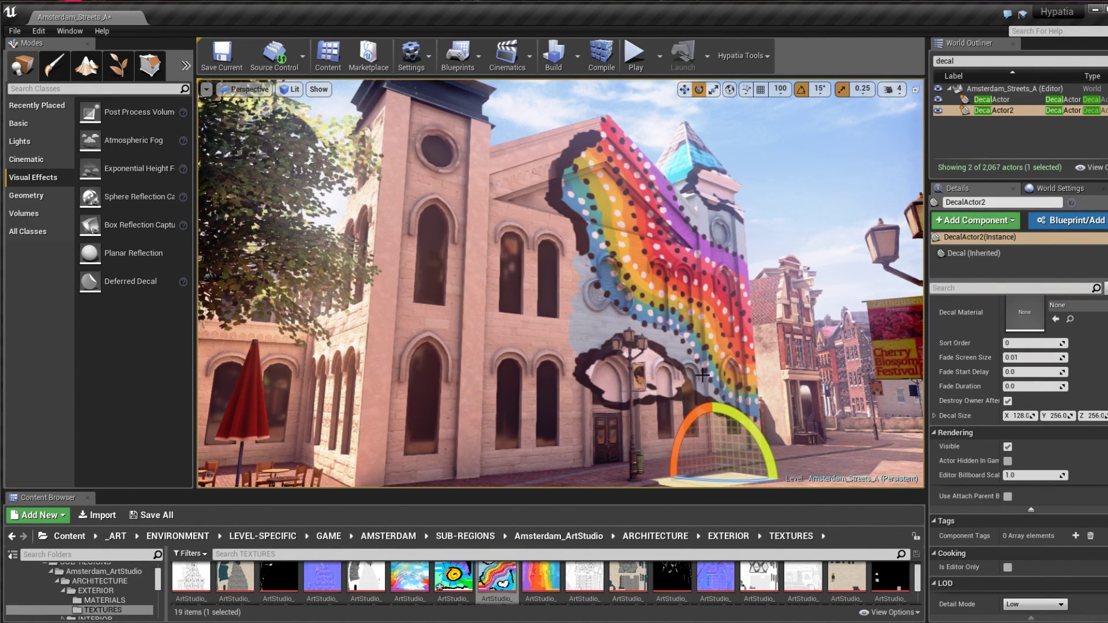
{"action": "left_click", "coordinate": [685, 89]}
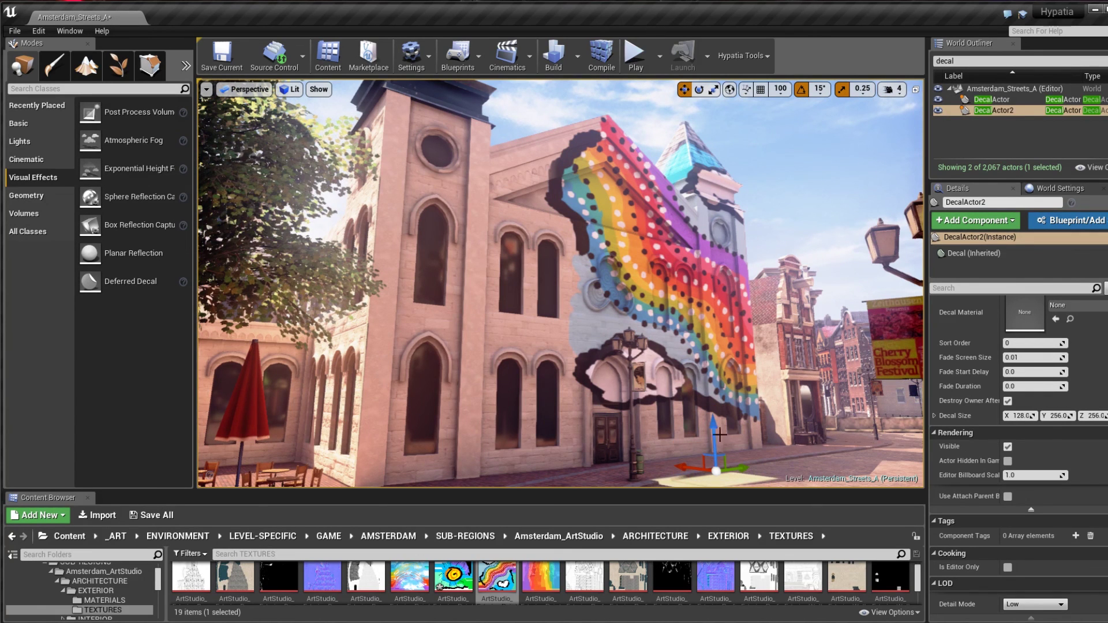
{"action": "left_click_drag", "start_coordinate": [718, 427], "coordinate": [586, 317]}
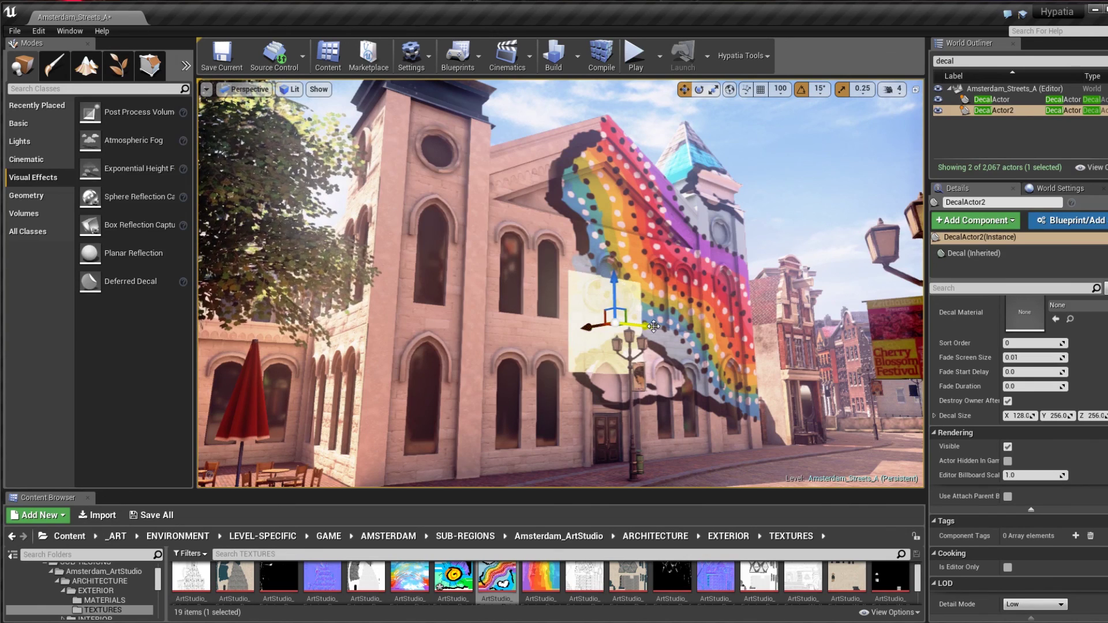
{"action": "left_click_drag", "start_coordinate": [653, 326], "coordinate": [561, 336]}
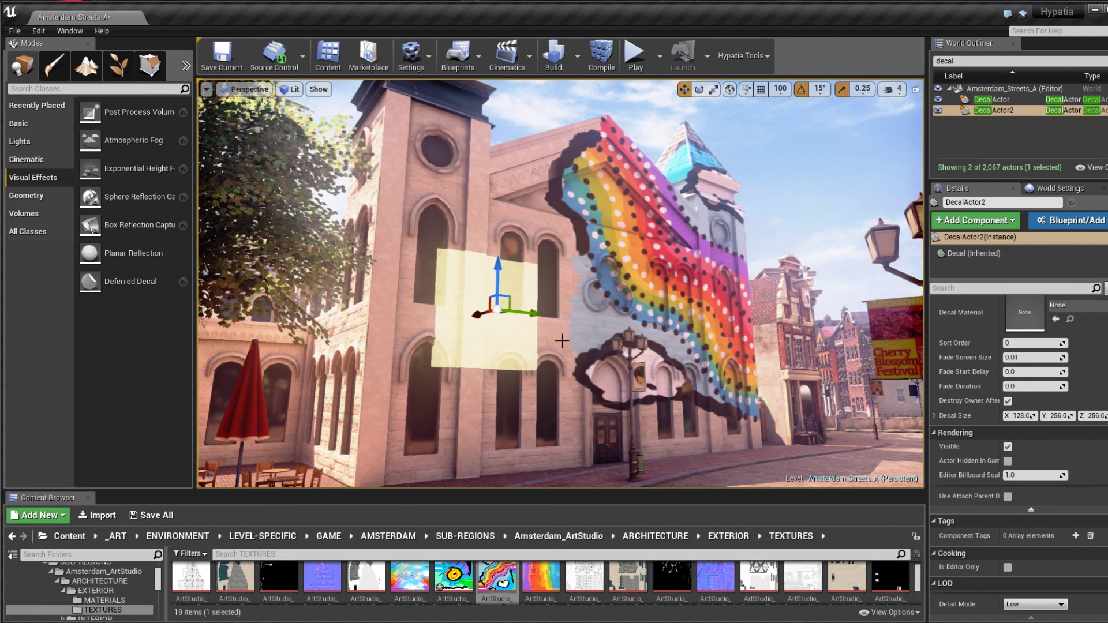
Step: Set the new decal's scale to 4 on the X, Y and Z axes
{"action": "scroll", "coordinate": [1016, 415], "scroll_direction": "up", "scroll_amount": 2}
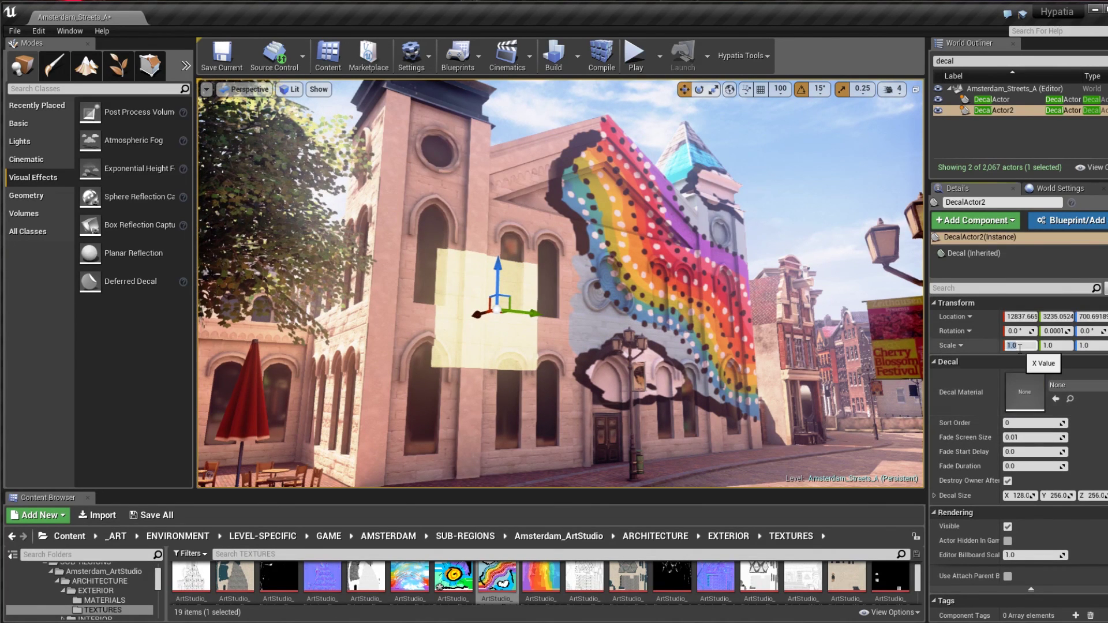
{"action": "type", "text": "4"}
{"action": "key", "text": "Tab"}
{"action": "type", "text": "4"}
{"action": "left_click", "coordinate": [1085, 345]}
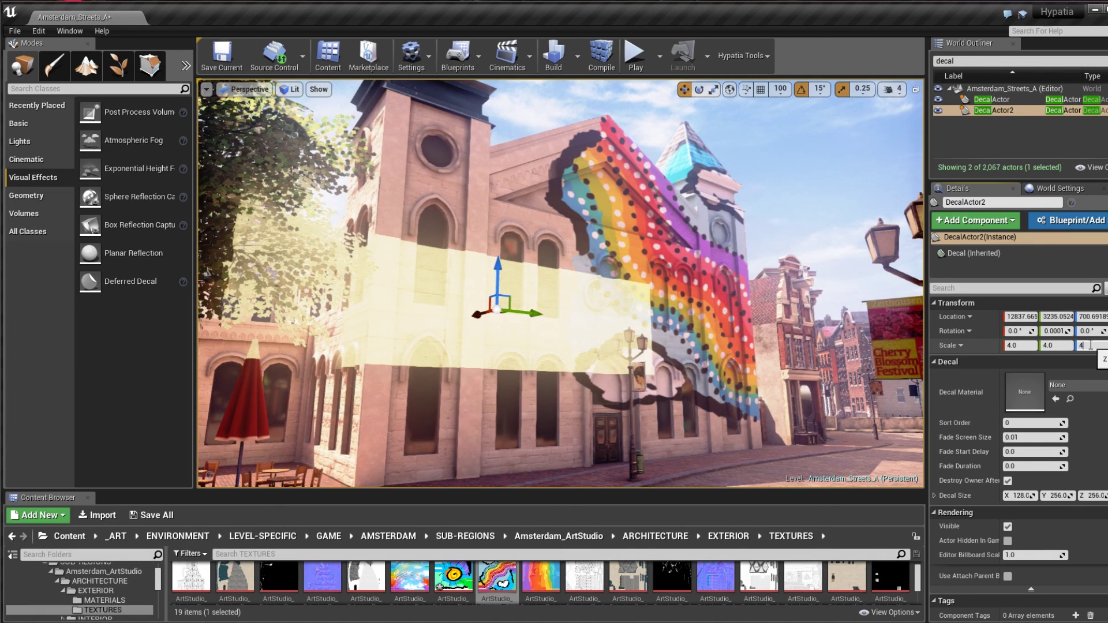
{"action": "type", "text": "4"}
{"action": "key", "text": "Return"}
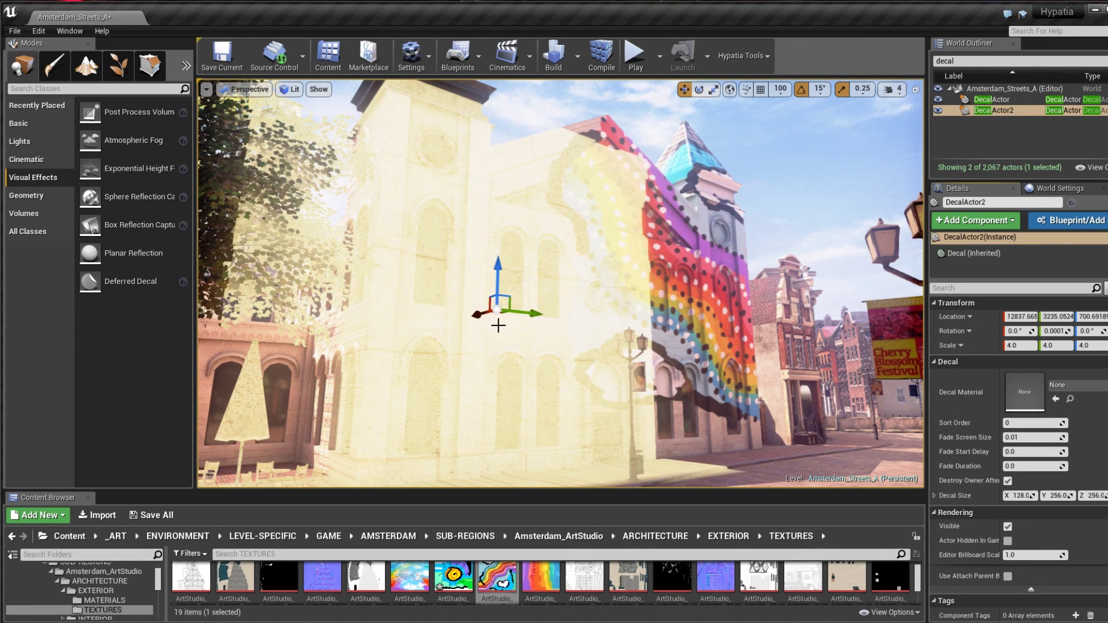
Step: Assign the ArtStudio exterior paint decal material from the MATERIALS folder as the new decal's Decal Material
{"action": "left_click", "coordinate": [105, 601]}
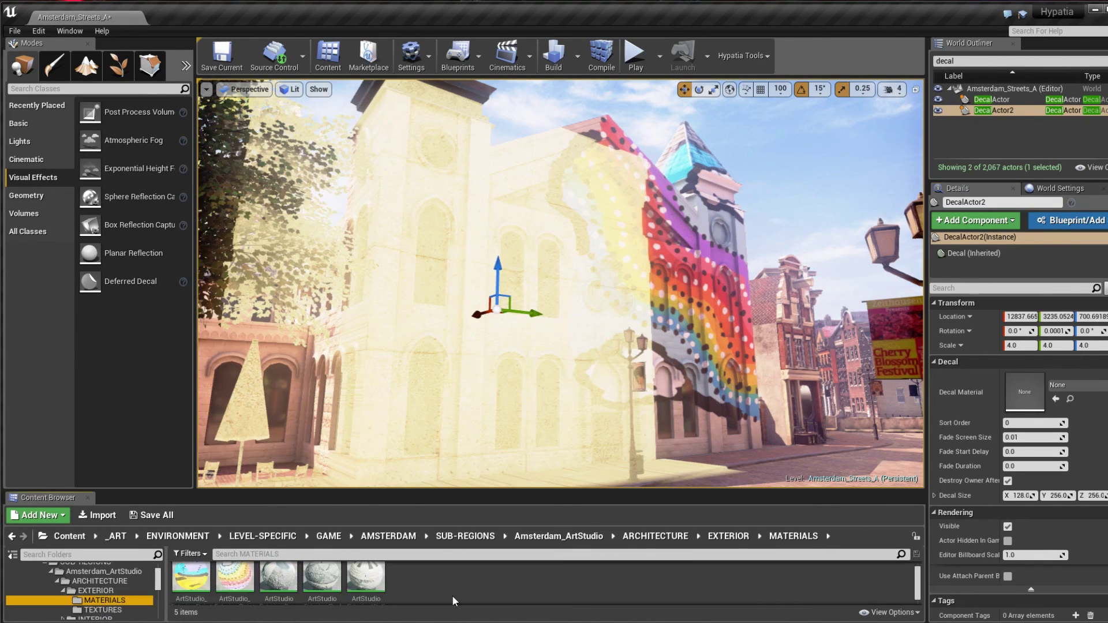
{"action": "left_click_drag", "start_coordinate": [191, 589], "coordinate": [1032, 401]}
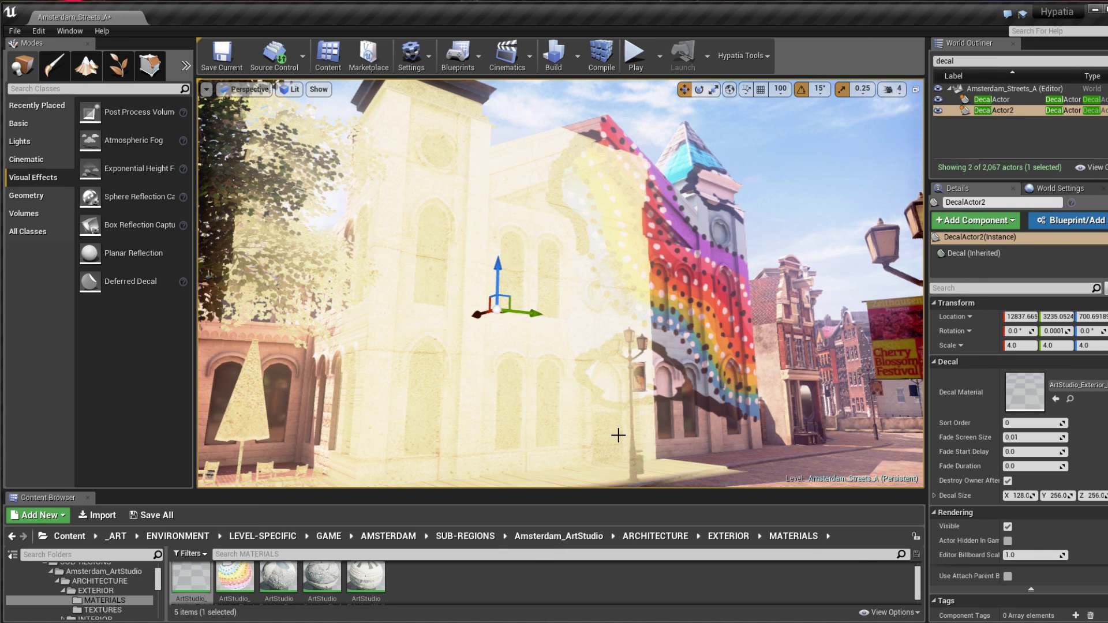
{"action": "right_click_drag", "start_coordinate": [714, 407], "coordinate": [687, 397]}
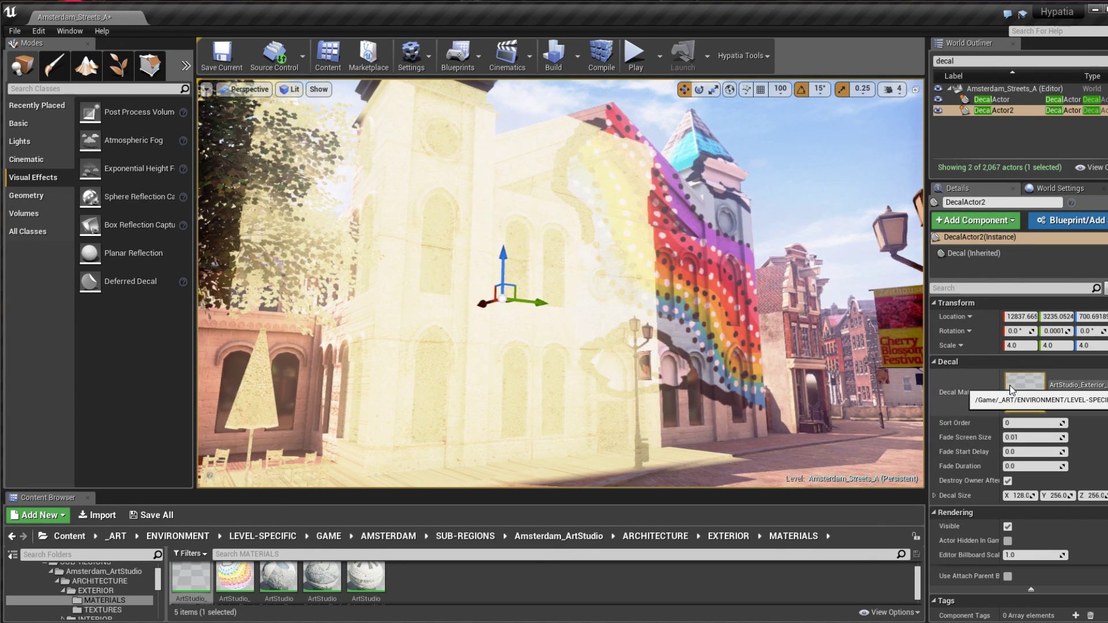
Step: Open ArtStudio_Exterior_PaintDecal_MAT and assign the ArtStudio_Exterior_PaintDecal3_T texture from the TEXTURES folder to its Texture Sample node
{"action": "double_click", "coordinate": [191, 580]}
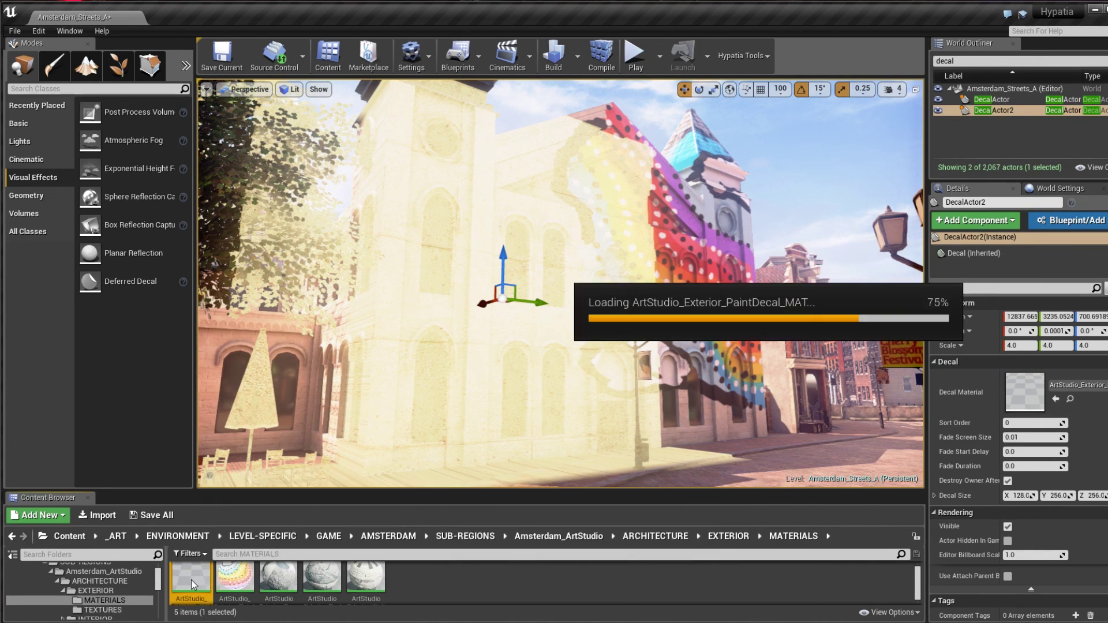
{"action": "right_click_drag", "start_coordinate": [502, 303], "coordinate": [650, 230]}
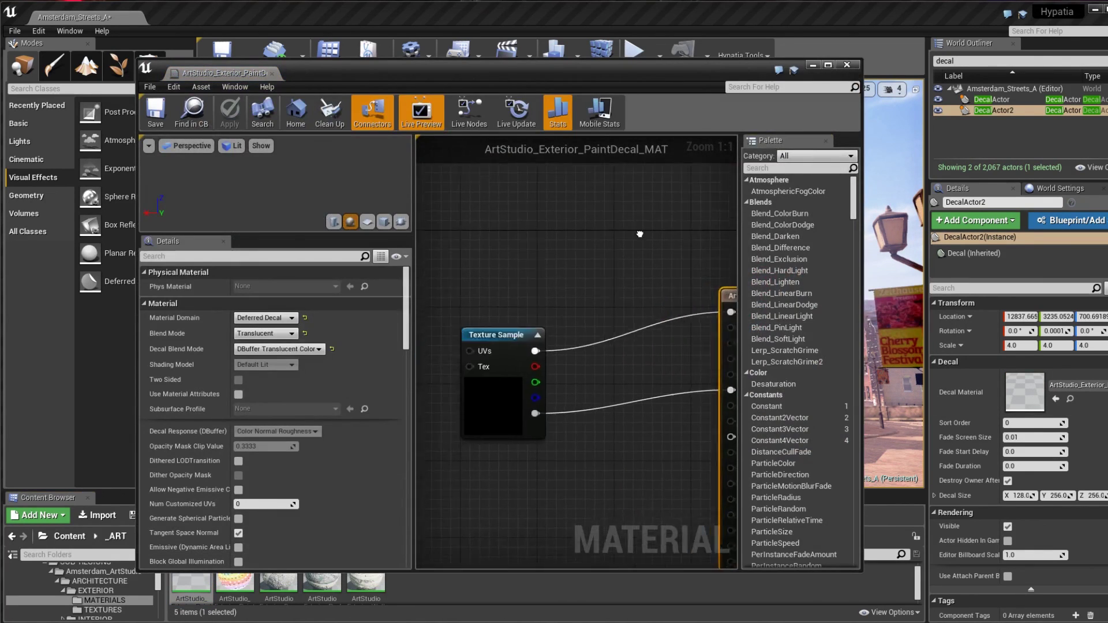
{"action": "left_click", "coordinate": [524, 400]}
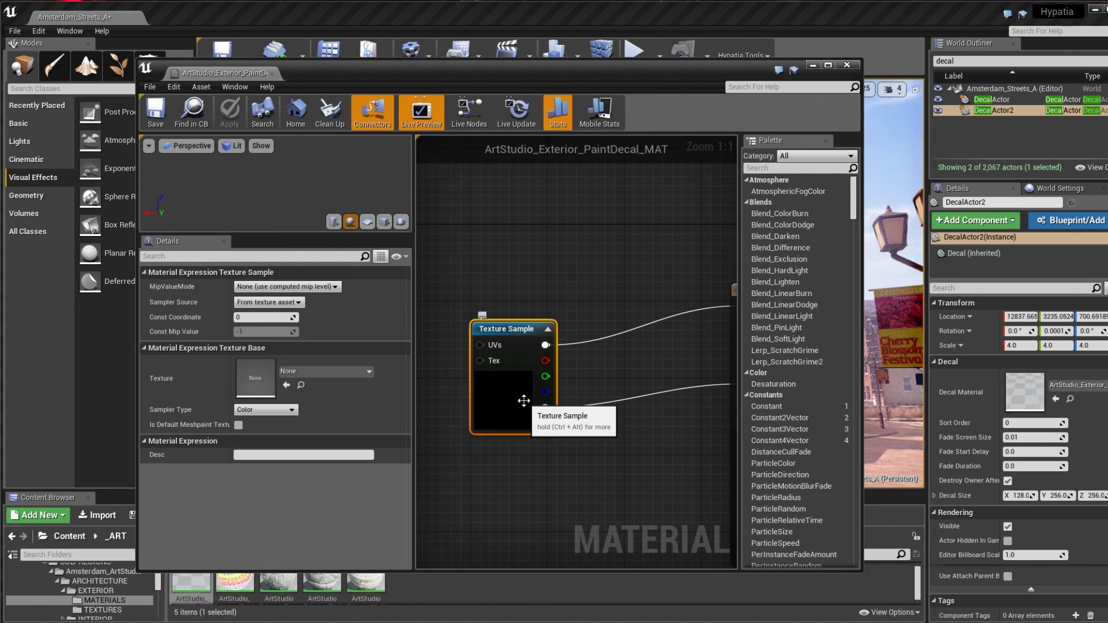
{"action": "left_click", "coordinate": [103, 611]}
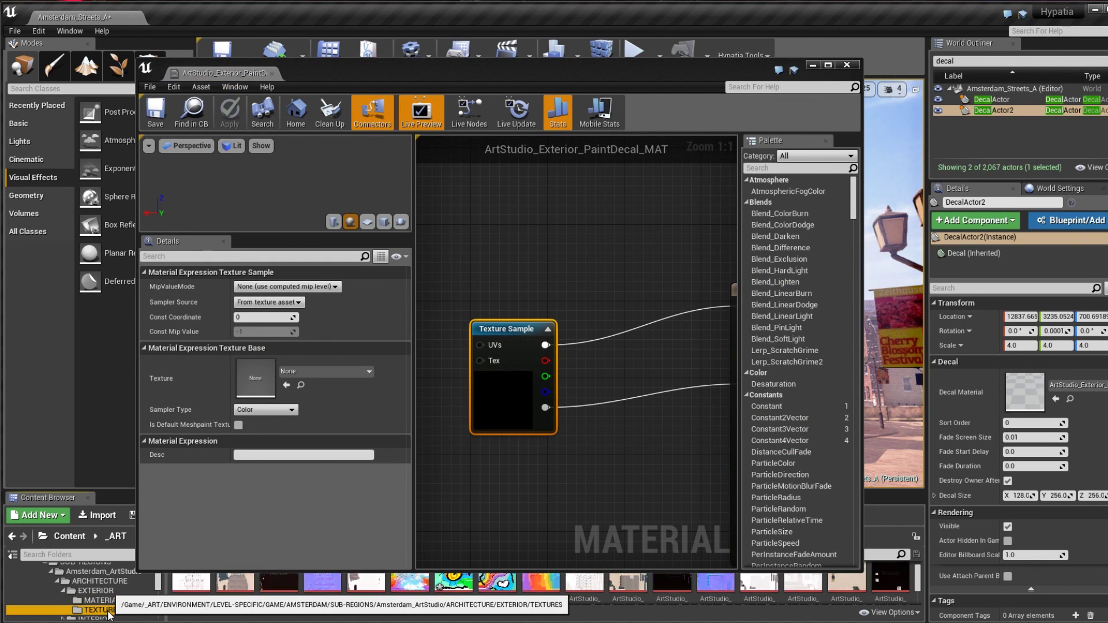
{"action": "left_click_drag", "start_coordinate": [456, 590], "coordinate": [253, 371]}
{"action": "left_click_drag", "start_coordinate": [514, 329], "coordinate": [551, 260]}
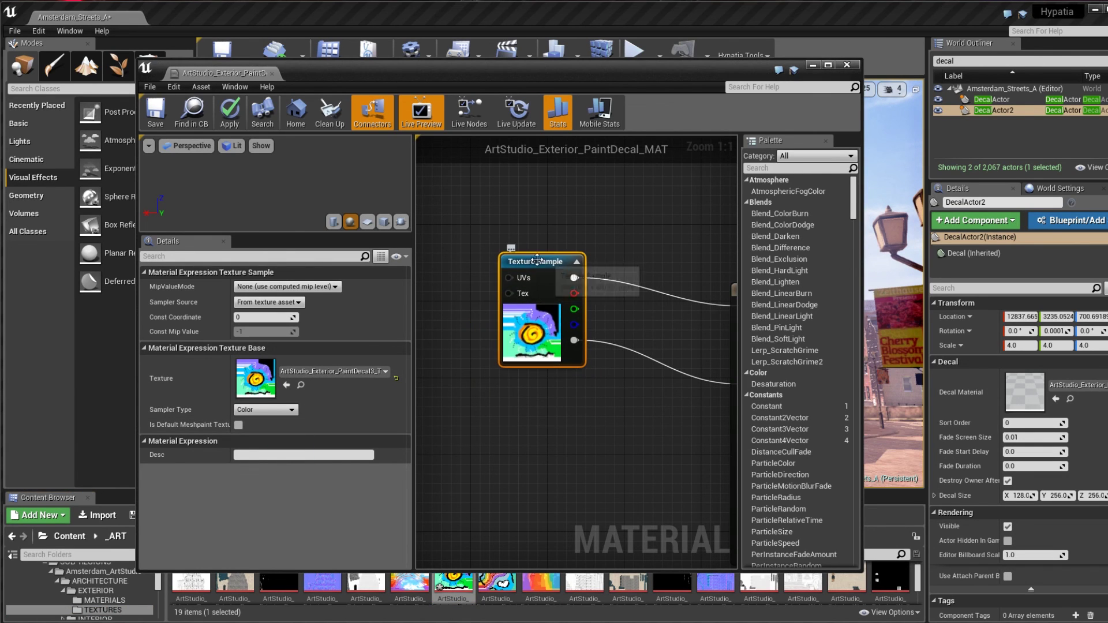
Step: Place the Texture Sample node beside the material's output node, then save the material and return to the level
{"action": "right_click_drag", "start_coordinate": [618, 456], "coordinate": [500, 461]}
{"action": "left_click_drag", "start_coordinate": [430, 267], "coordinate": [536, 301]}
{"action": "right_click_drag", "start_coordinate": [524, 470], "coordinate": [484, 441]}
{"action": "left_click", "coordinate": [693, 267]}
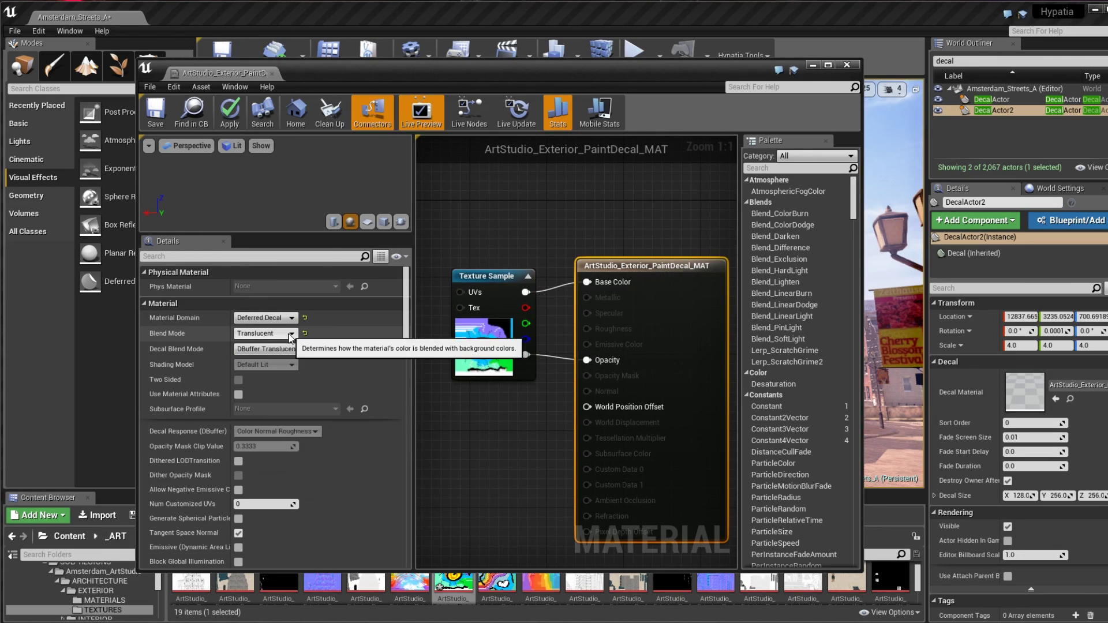
{"action": "left_click", "coordinate": [157, 119]}
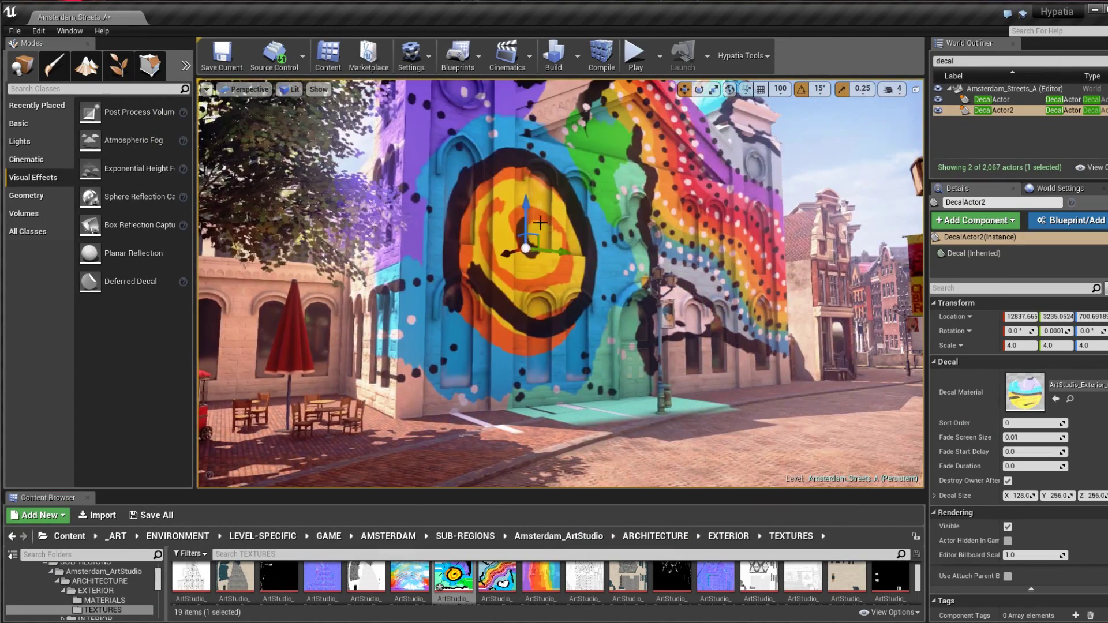
Step: Move the new decal along the facade toward the near tower and raise it, to about Y 3000 and Z 960
{"action": "left_click_drag", "start_coordinate": [526, 210], "coordinate": [475, 216]}
{"action": "left_click_drag", "start_coordinate": [526, 242], "coordinate": [522, 173]}
{"action": "left_click_drag", "start_coordinate": [568, 206], "coordinate": [542, 199]}
{"action": "left_click_drag", "start_coordinate": [543, 243], "coordinate": [573, 390]}
Step: Rotate DecalActor2 by 45° about its vertical axis so it projects diagonally onto the tower corner
{"action": "double_click", "coordinate": [994, 110]}
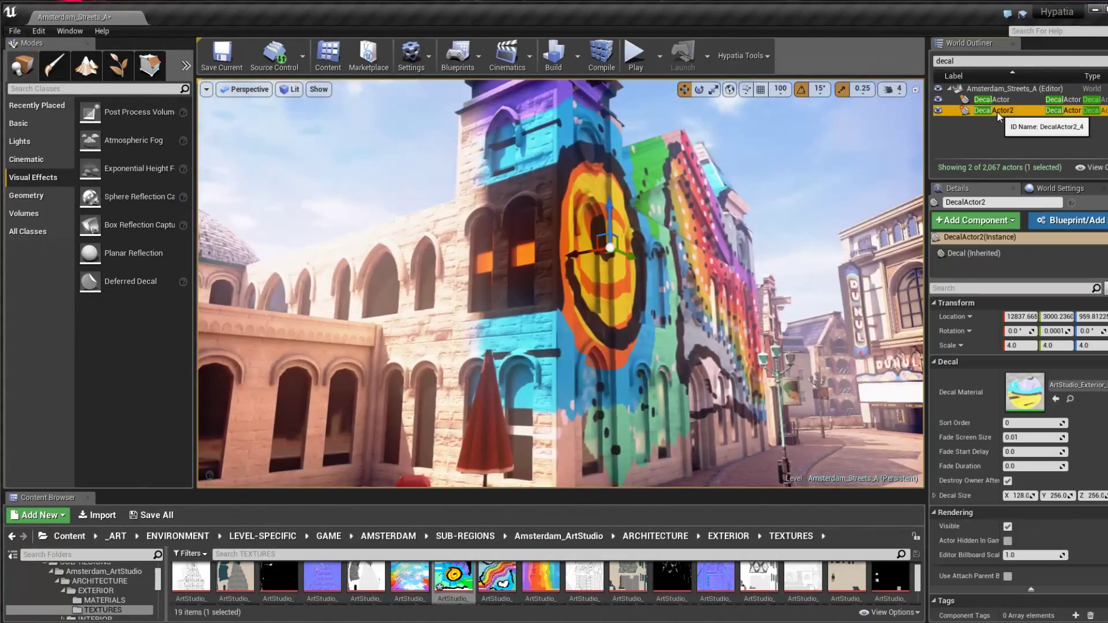
{"action": "left_click", "coordinate": [698, 90]}
{"action": "left_click_drag", "start_coordinate": [610, 219], "coordinate": [635, 231]}
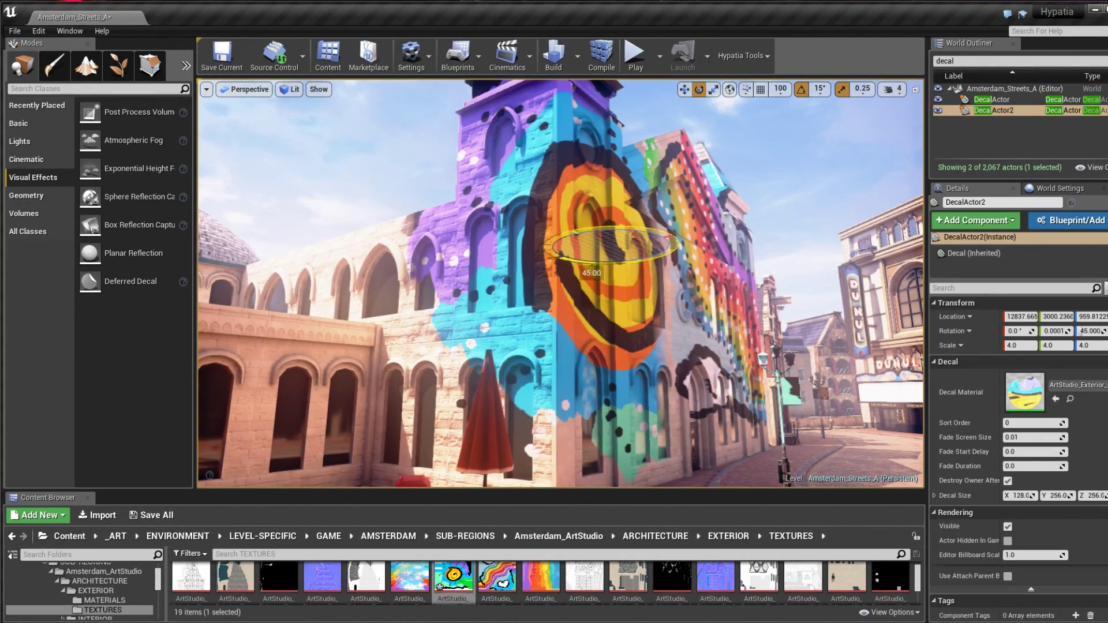
Step: Move the rotated decal so the sun motif wraps the near tower's corner, at about X 13184, Y 2957, Z 950
{"action": "left_click", "coordinate": [684, 90]}
{"action": "left_click_drag", "start_coordinate": [577, 289], "coordinate": [632, 233]}
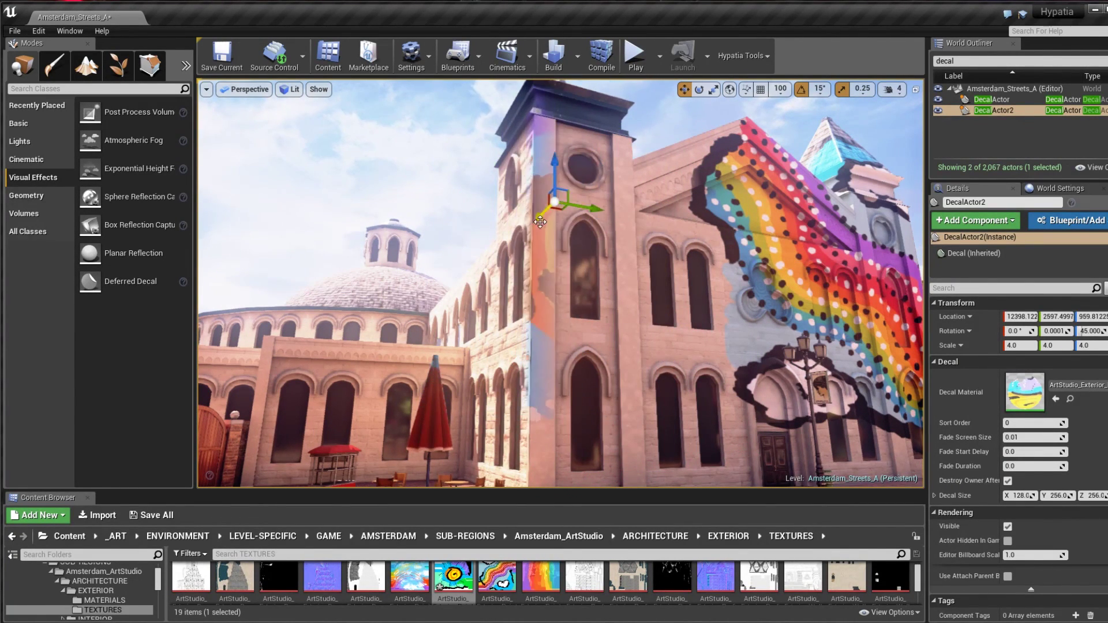
{"action": "left_click_drag", "start_coordinate": [489, 269], "coordinate": [481, 283]}
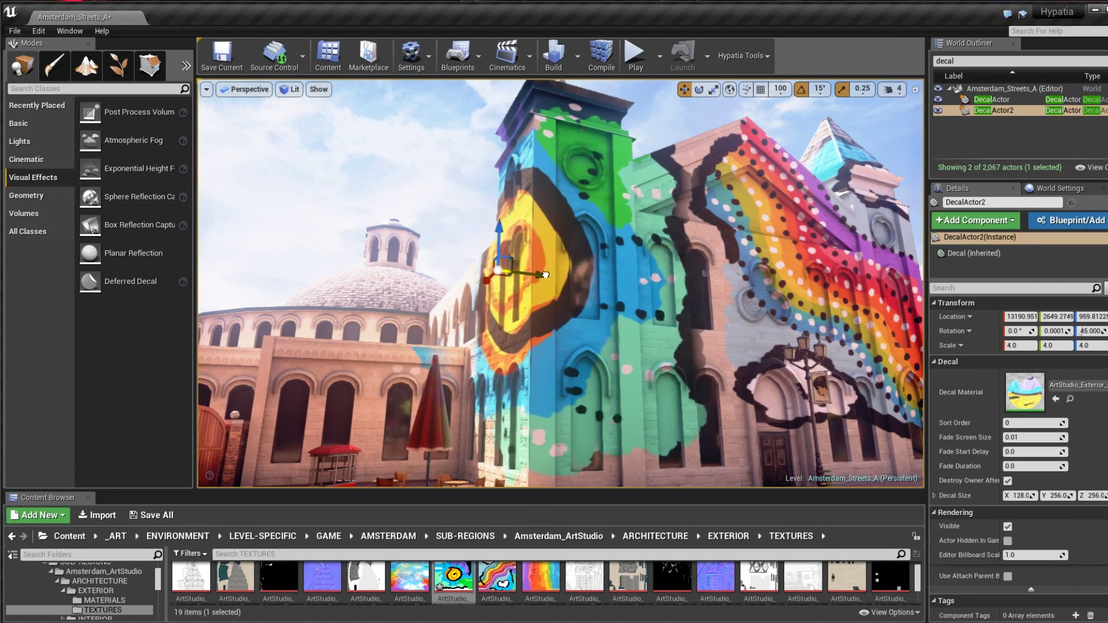
{"action": "left_click_drag", "start_coordinate": [548, 274], "coordinate": [583, 282]}
{"action": "right_click_drag", "start_coordinate": [587, 282], "coordinate": [474, 269]}
{"action": "left_click_drag", "start_coordinate": [475, 269], "coordinate": [525, 262]}
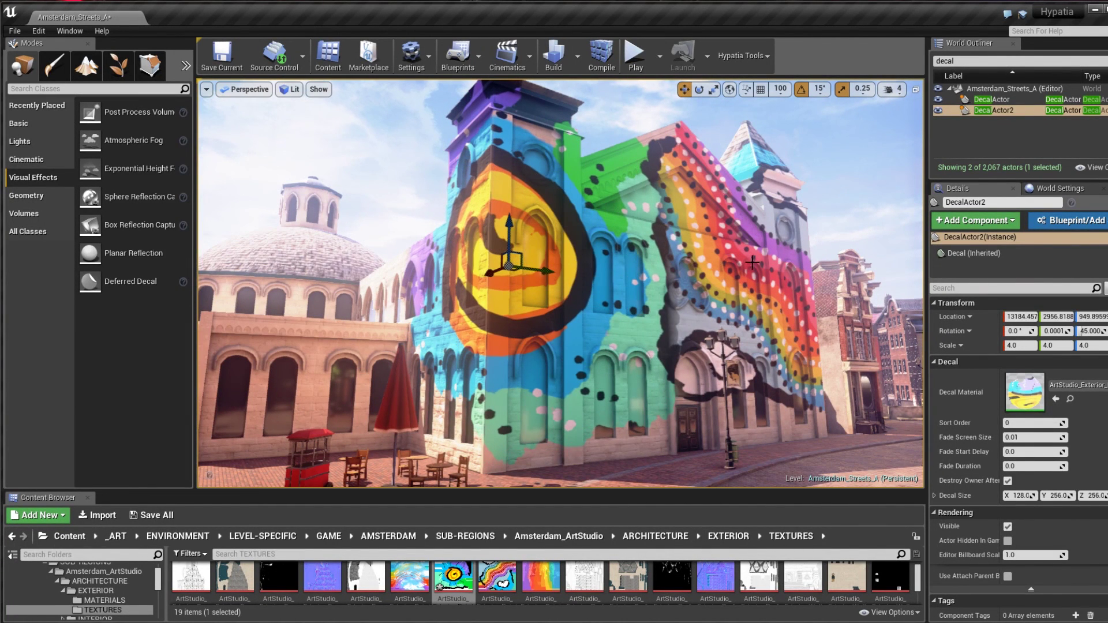
Step: Set the Sort Order of the rainbow mural's DecalActor to 1 so it draws over the new decal
{"action": "left_click", "coordinate": [998, 100]}
{"action": "scroll", "coordinate": [1060, 479], "scroll_direction": "down", "scroll_amount": 3}
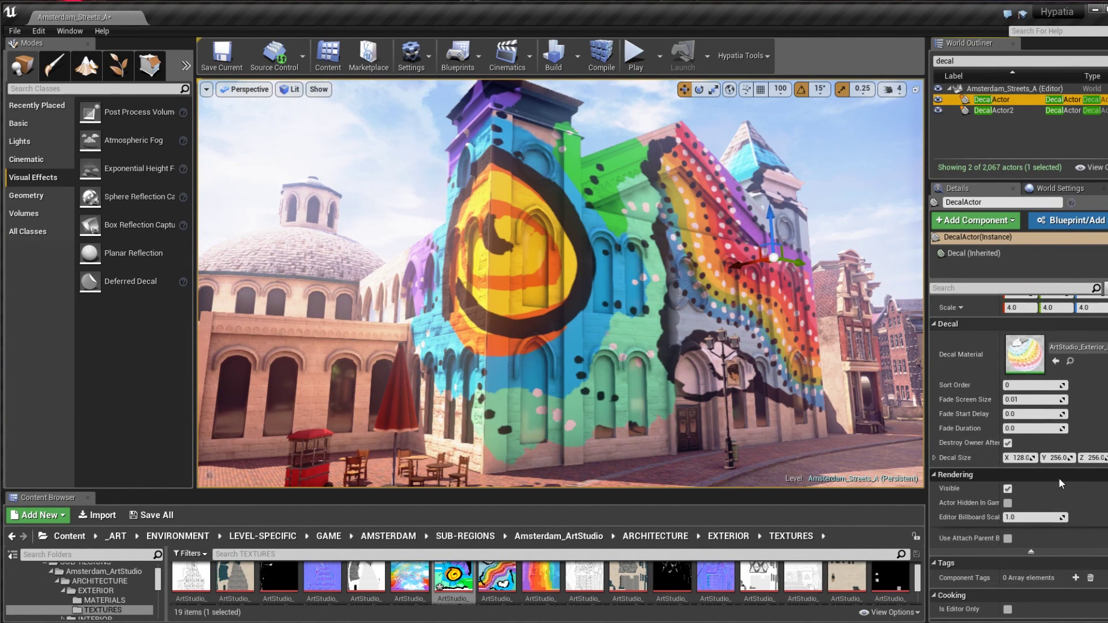
{"action": "scroll", "coordinate": [1056, 450], "scroll_direction": "up", "scroll_amount": 3}
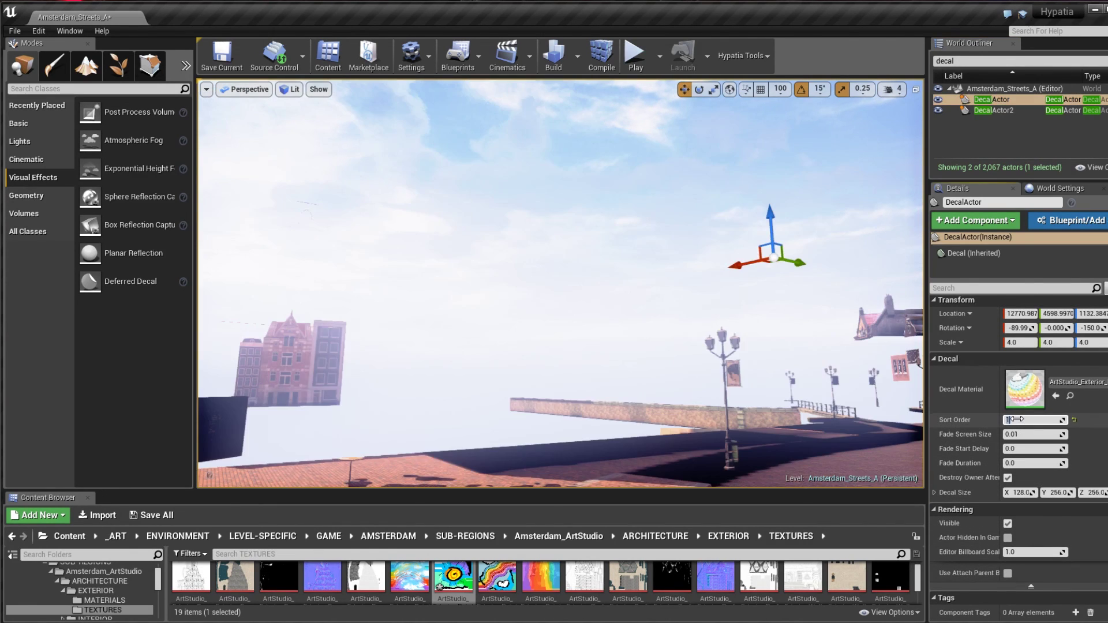
{"action": "left_click_drag", "start_coordinate": [1016, 419], "coordinate": [1023, 420]}
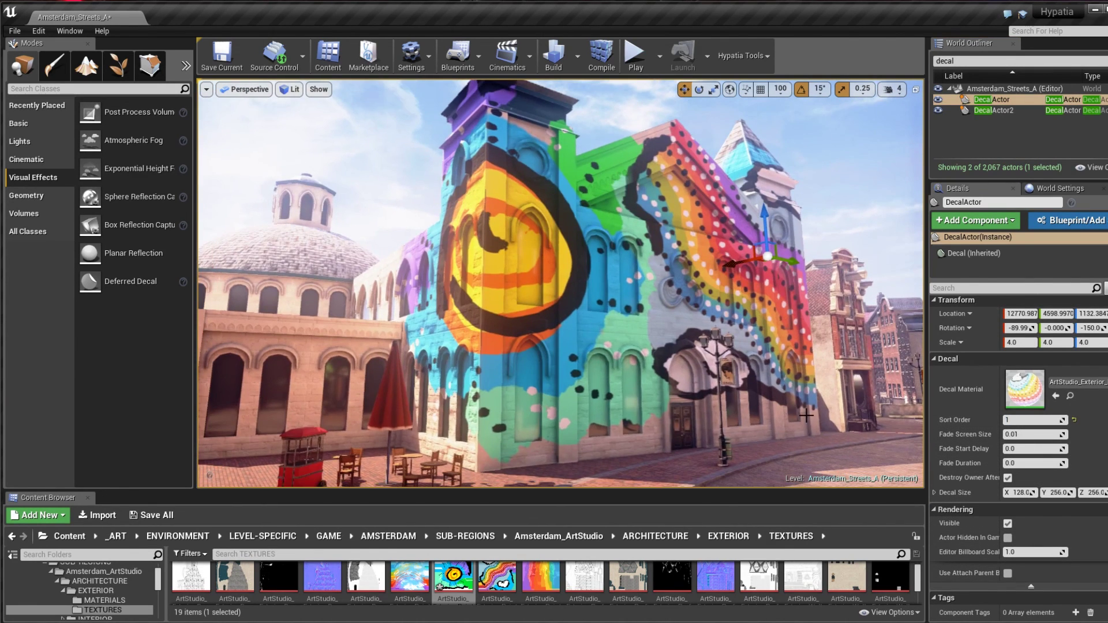